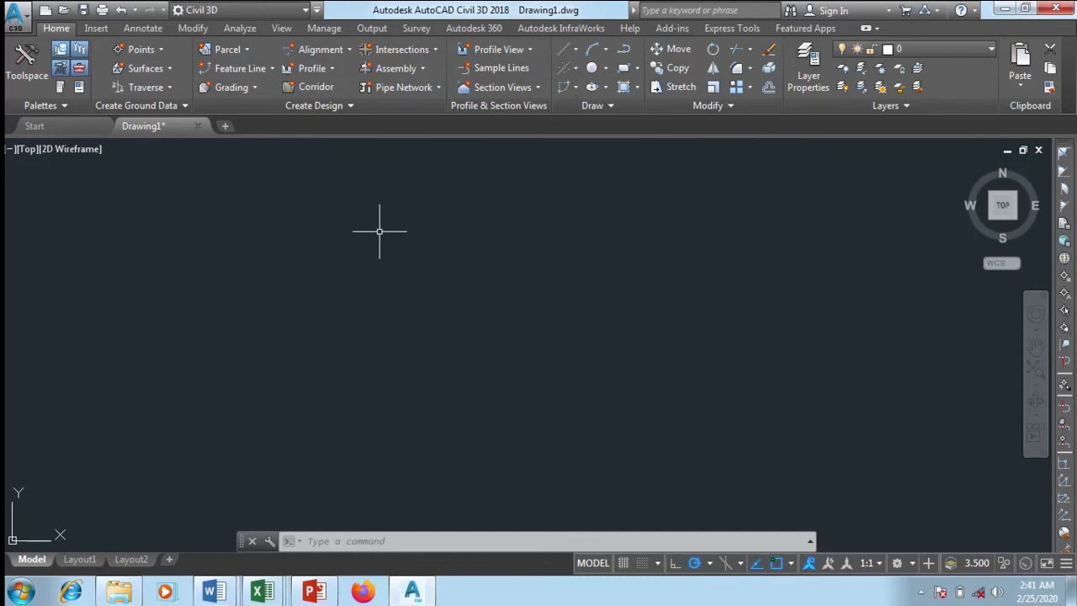
Open the program options and examine the folders listed under Support File Search Path
right_click(333, 194)
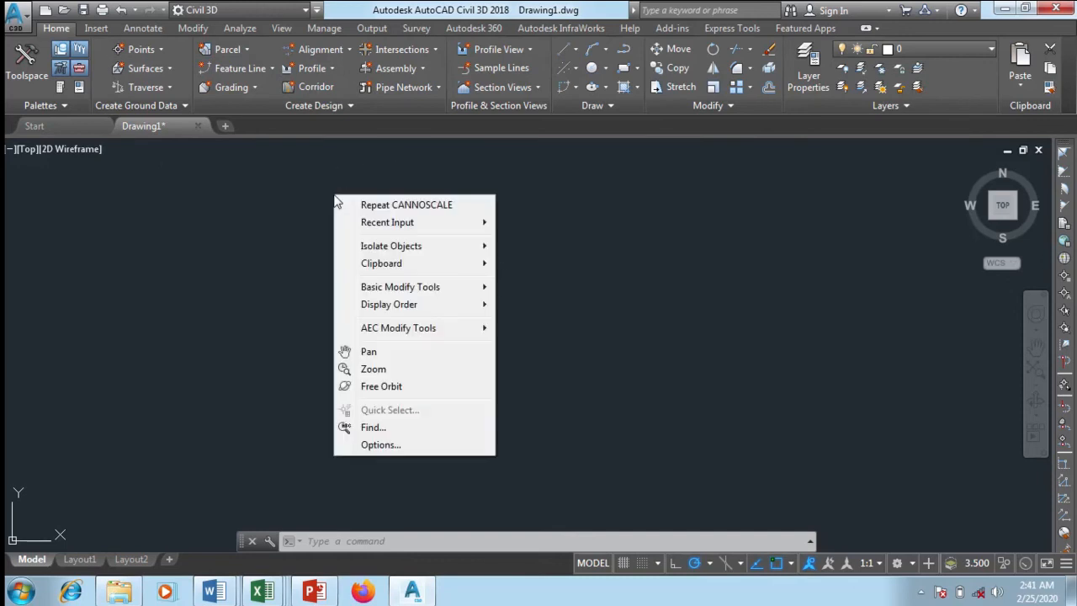
click(396, 448)
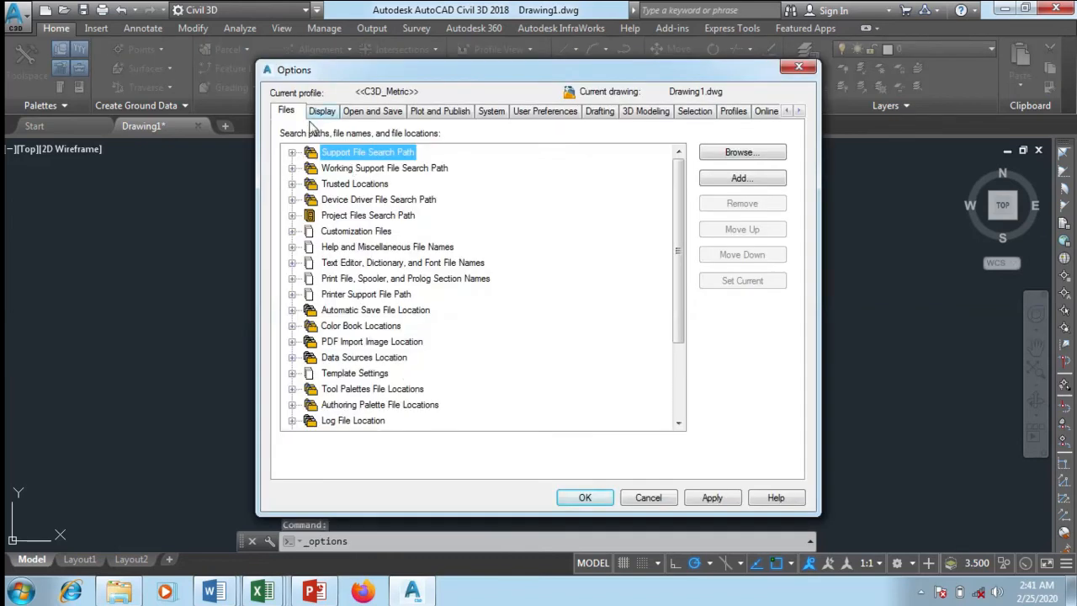
click(293, 152)
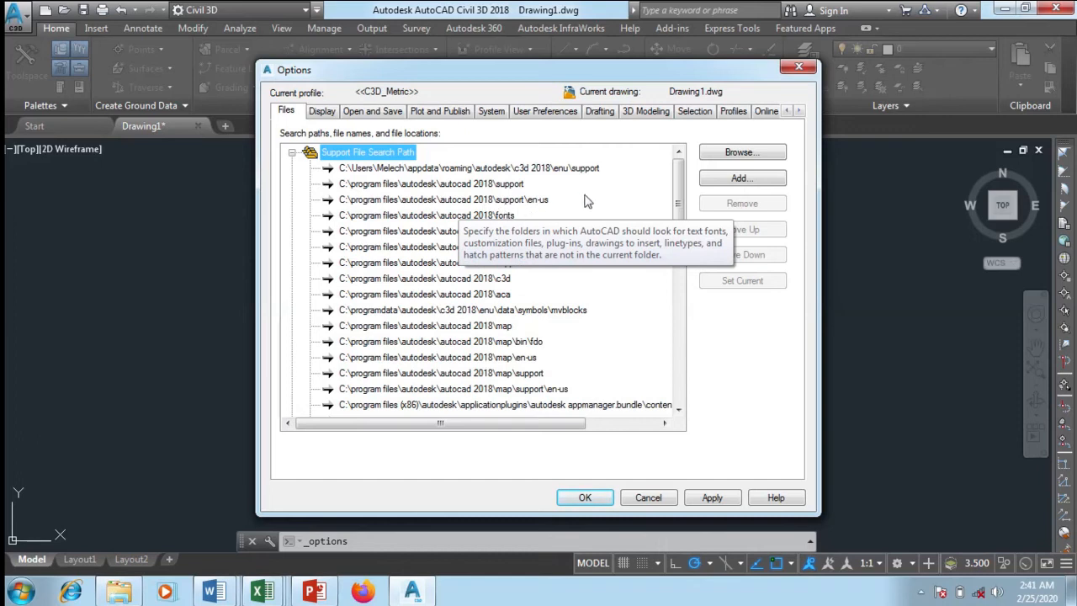
mouse_move(679, 199)
mouse_down()
mouse_move(673, 344)
mouse_move(680, 192)
mouse_up()
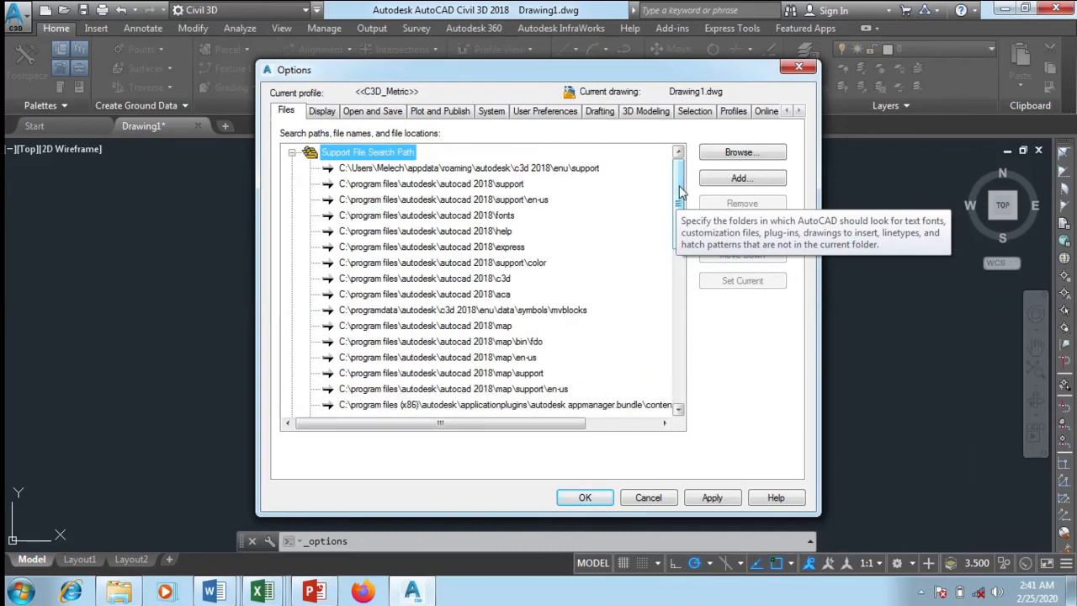
mouse_move(680, 192)
mouse_down()
mouse_move(680, 315)
mouse_move(679, 168)
mouse_move(686, 242)
mouse_move(686, 198)
mouse_up()
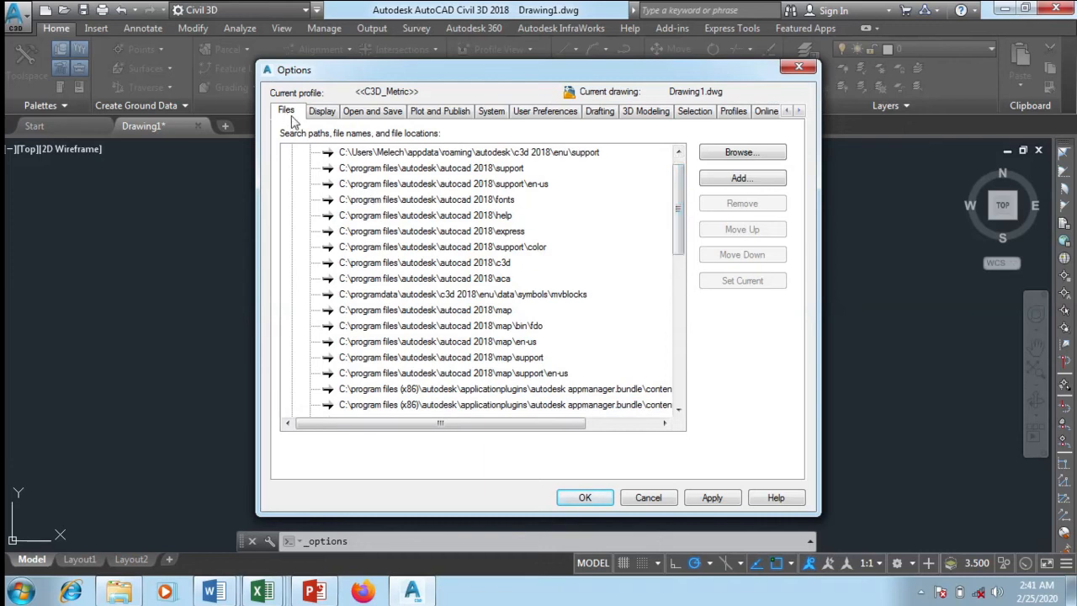
In the display options, try the Light color scheme and return it to Dark
click(320, 117)
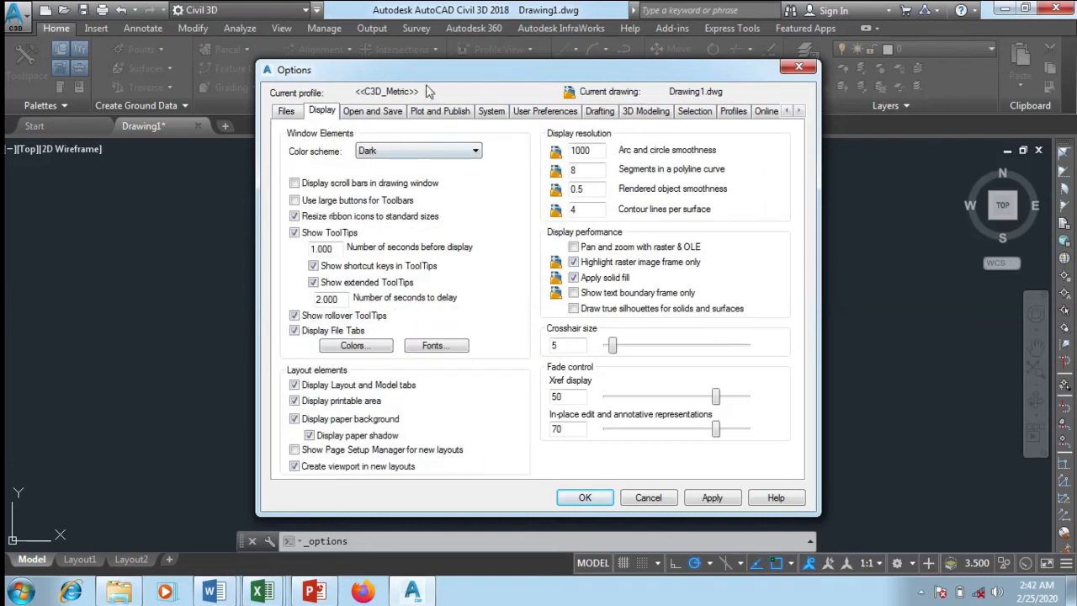
drag(453, 77, 386, 120)
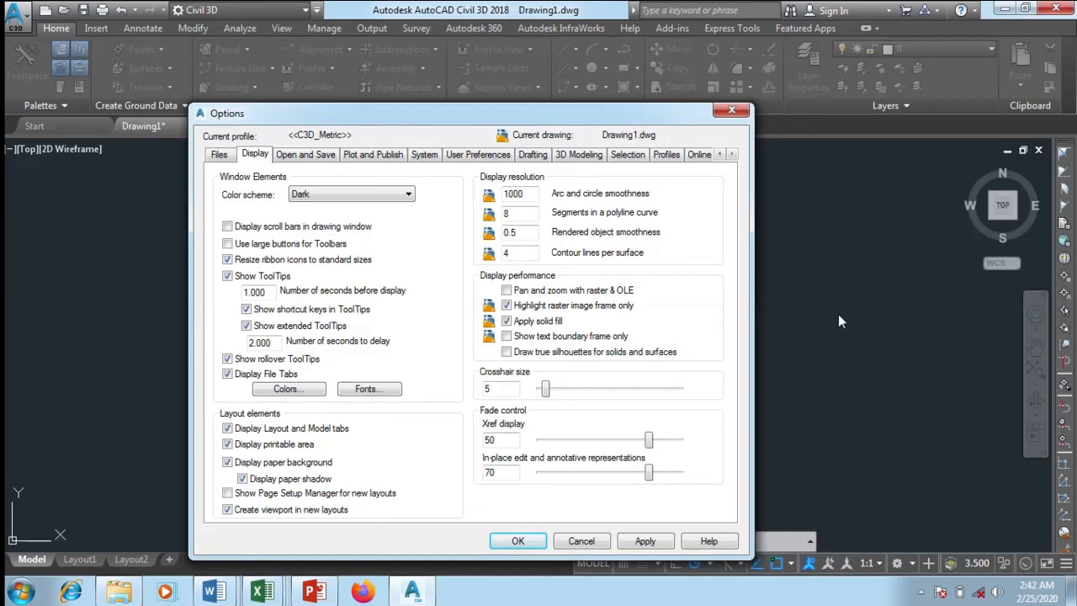
click(332, 197)
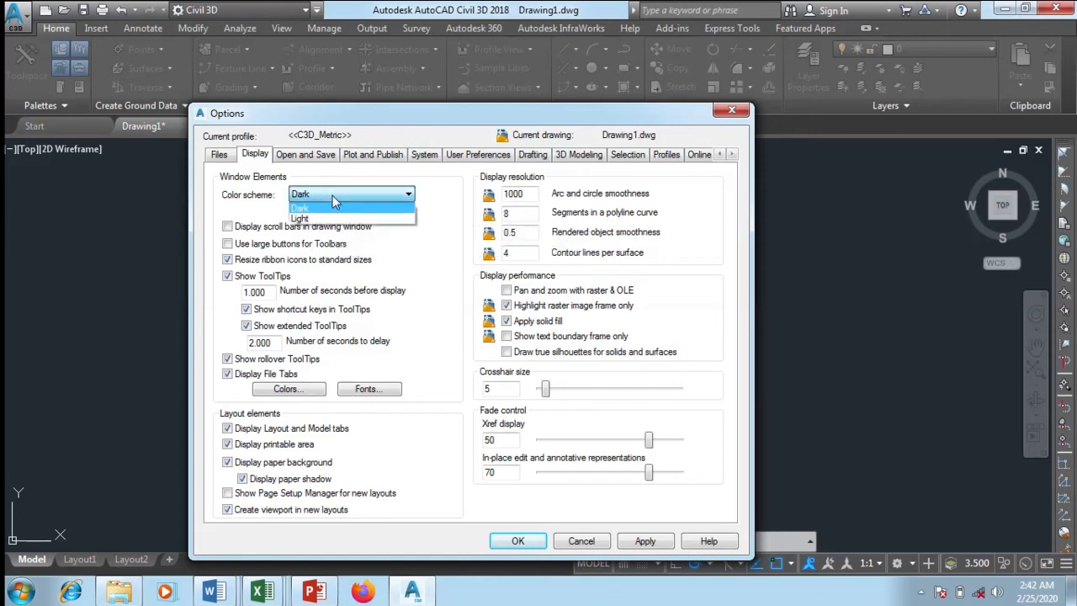
click(328, 222)
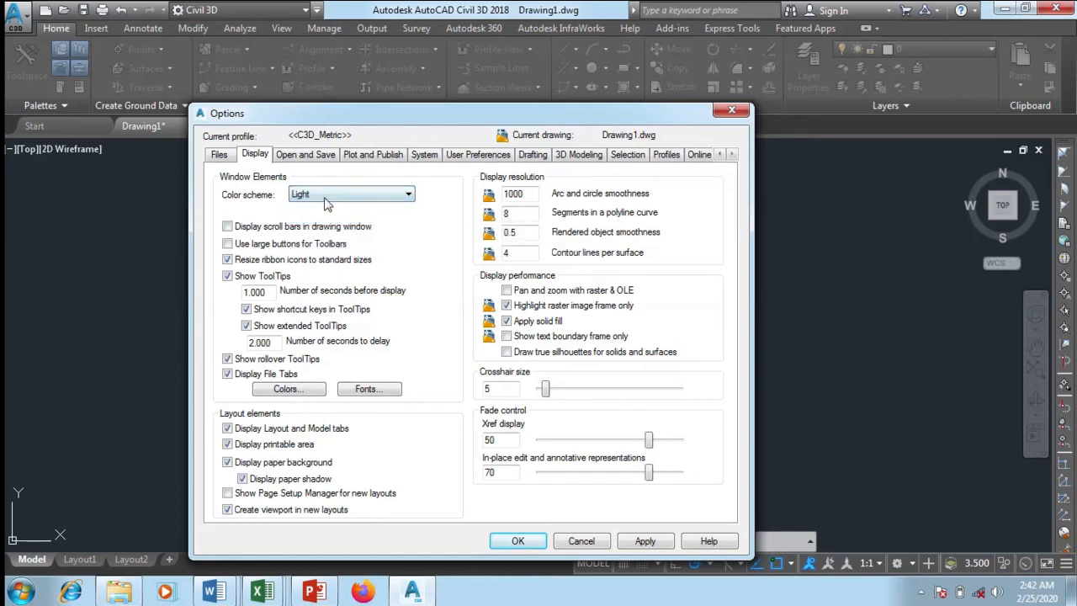
click(330, 197)
click(326, 209)
click(343, 197)
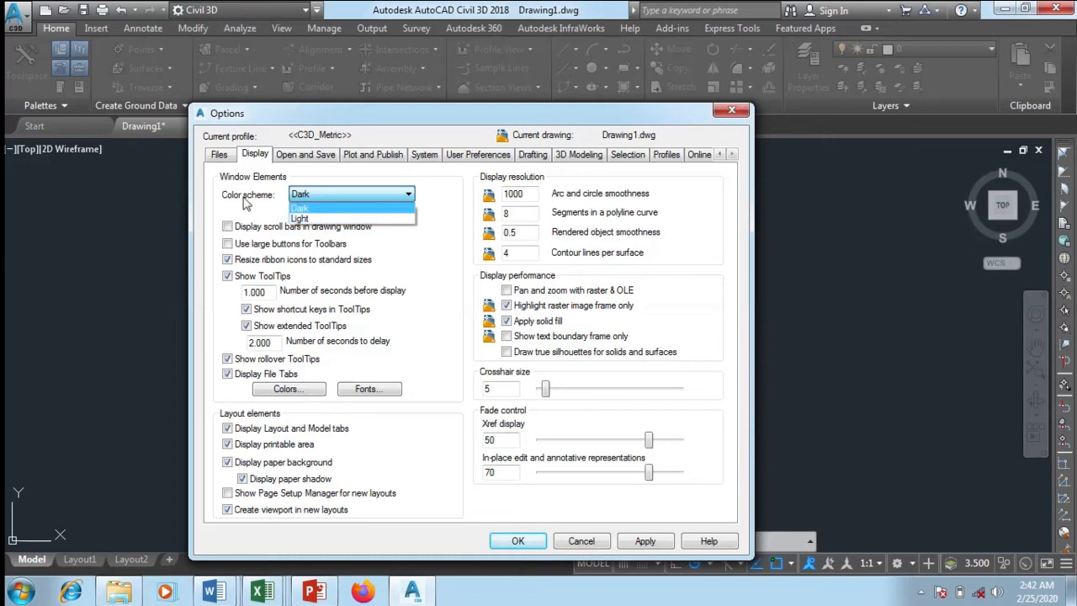
click(303, 220)
click(319, 199)
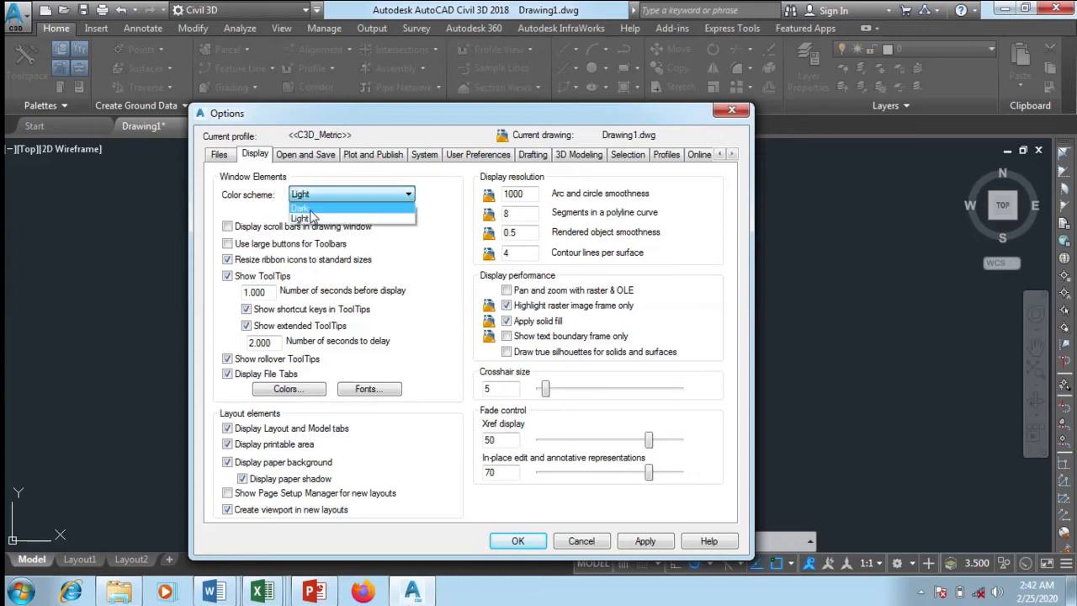
click(310, 210)
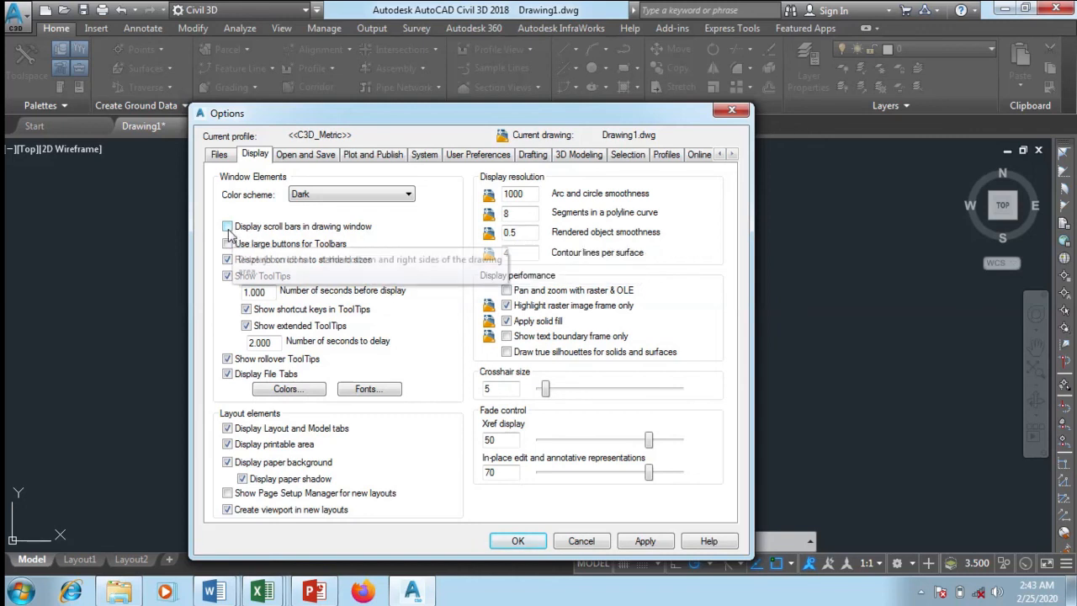
Turn on scroll bars in the drawing window, apply the change, and turn them off again
click(227, 227)
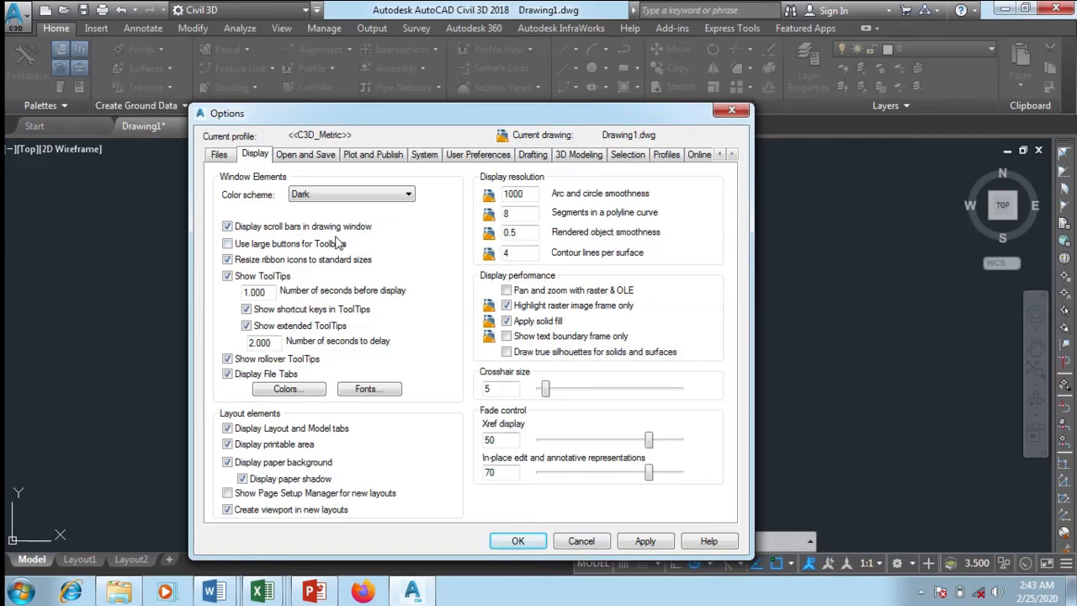
click(653, 541)
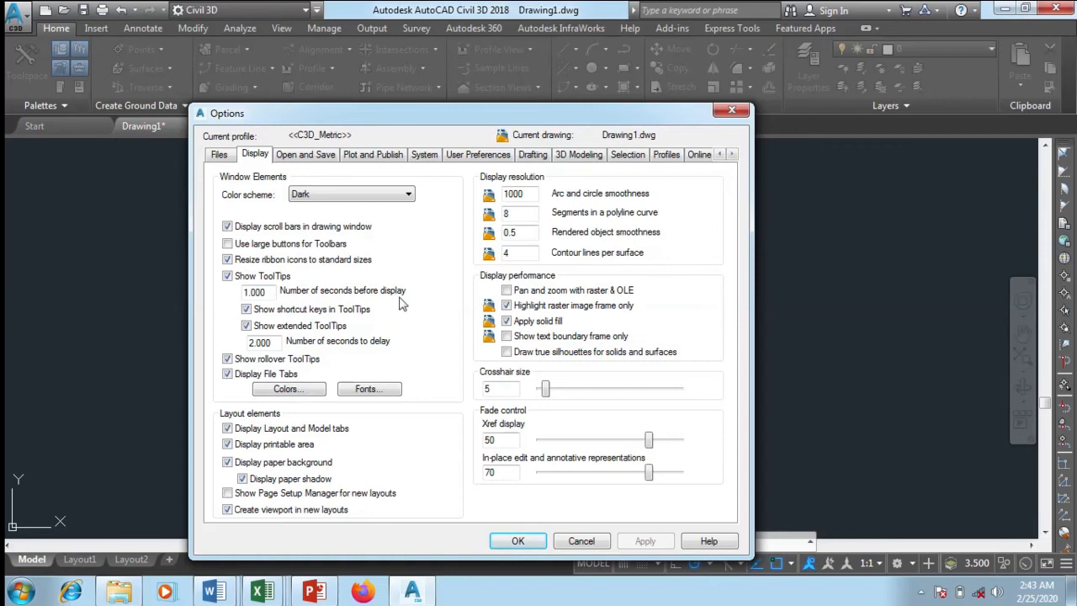
click(227, 227)
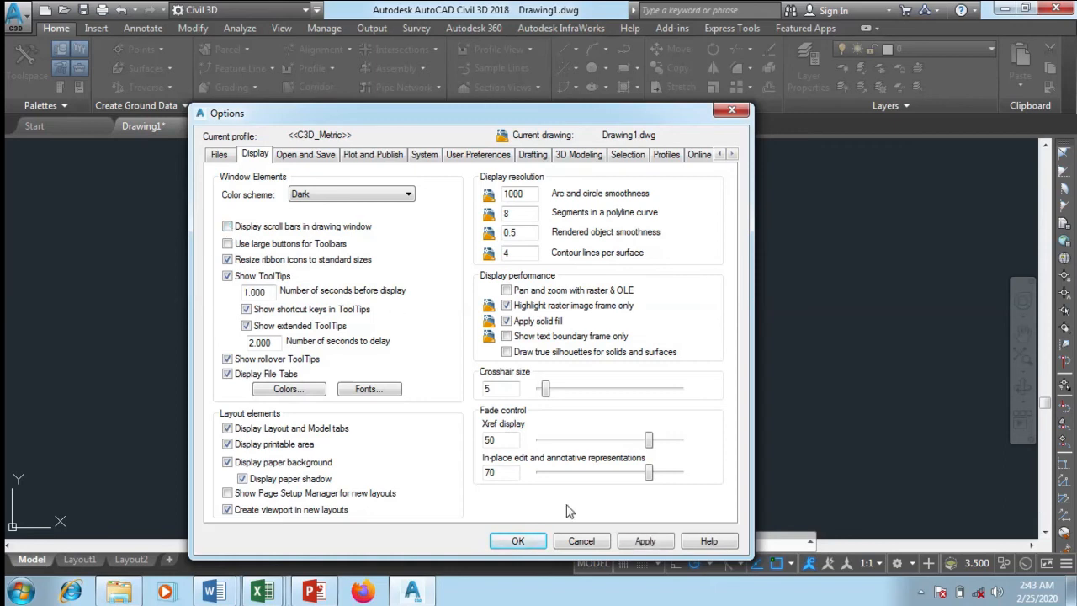
click(644, 541)
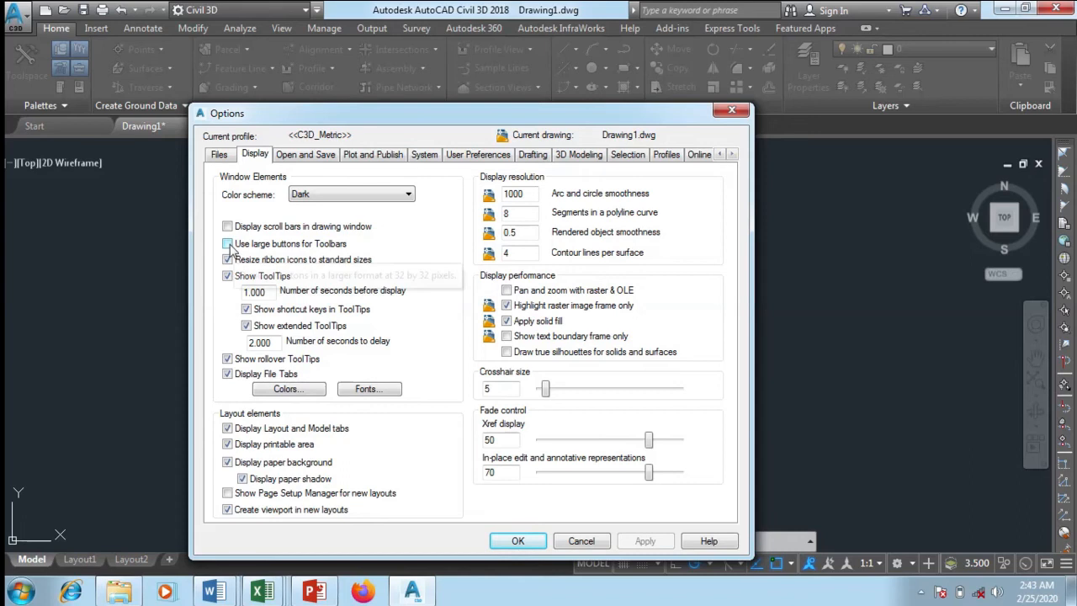
Apply large buttons for toolbars, switch them back off, and close the options
click(227, 244)
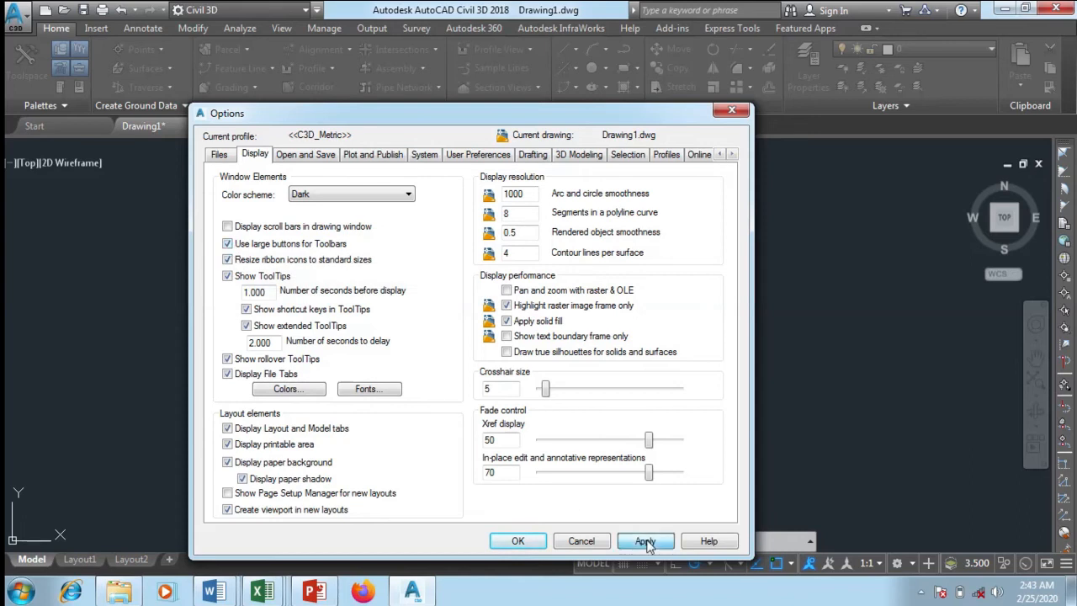
click(646, 542)
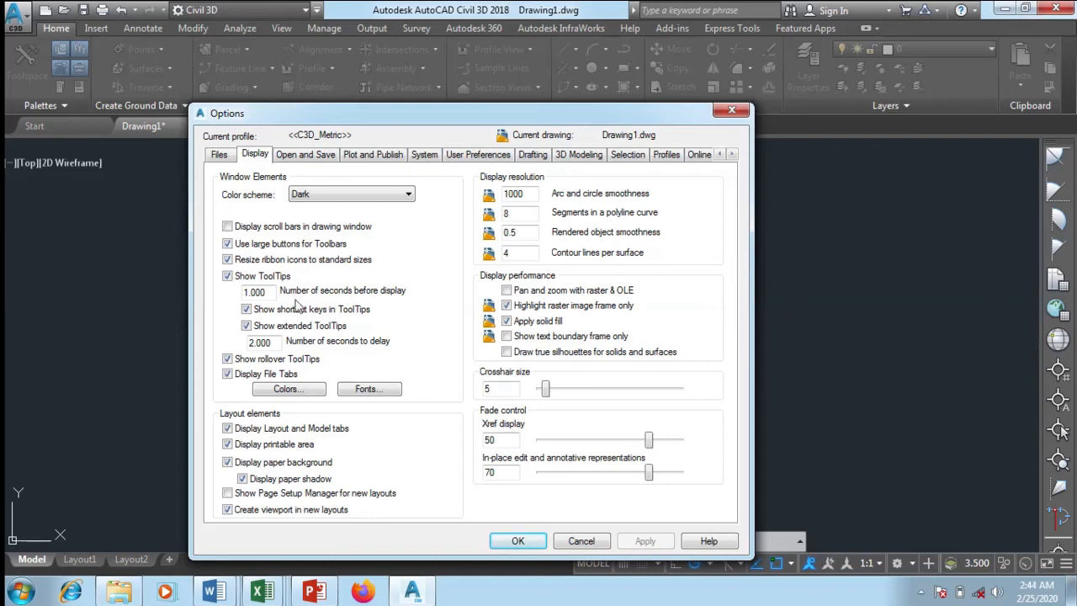
click(240, 244)
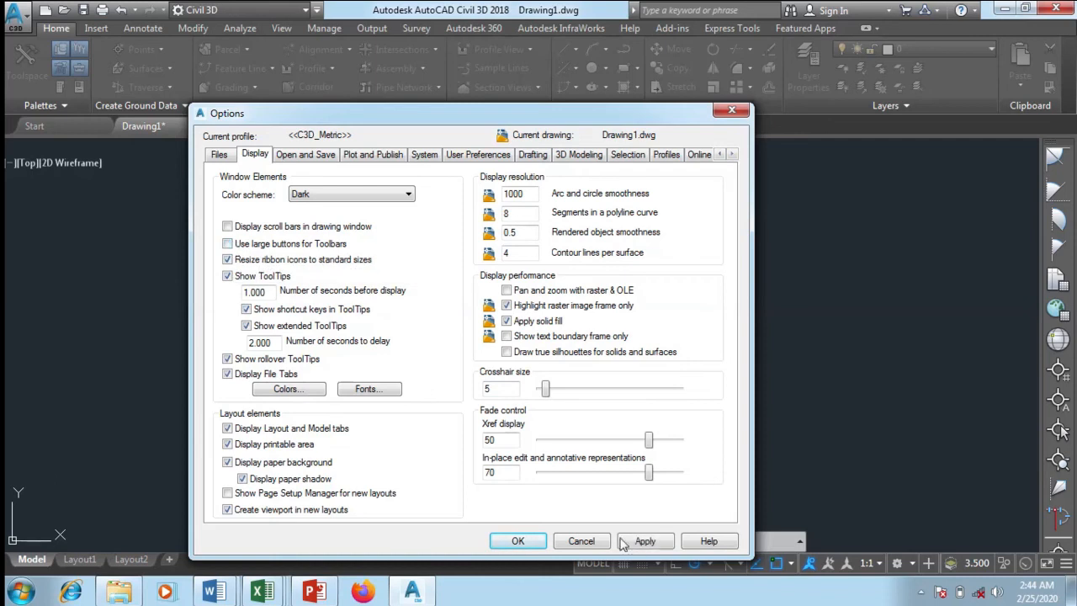
click(645, 542)
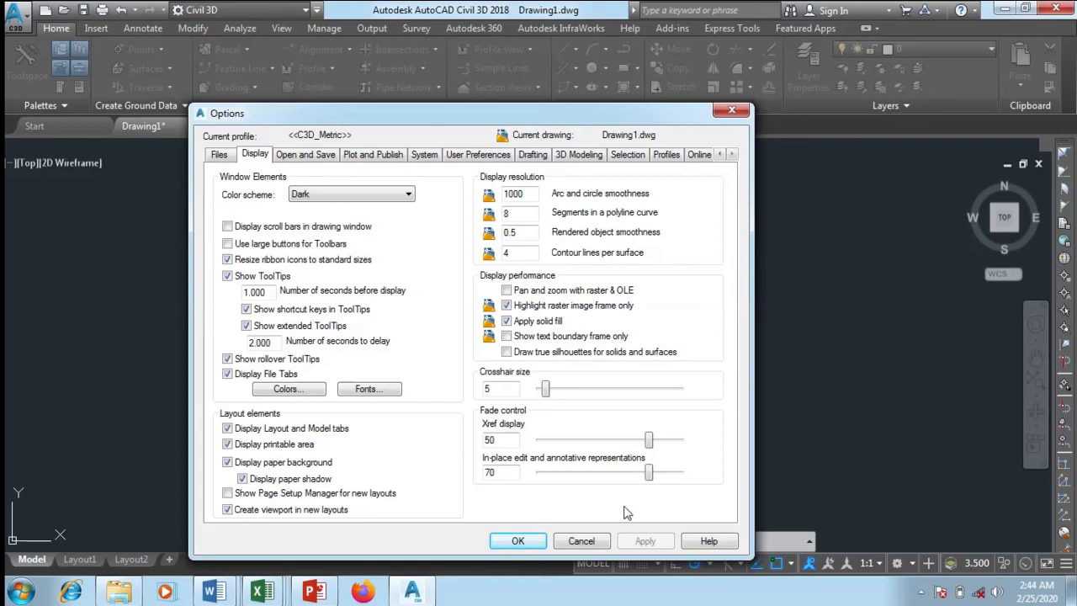
click(518, 541)
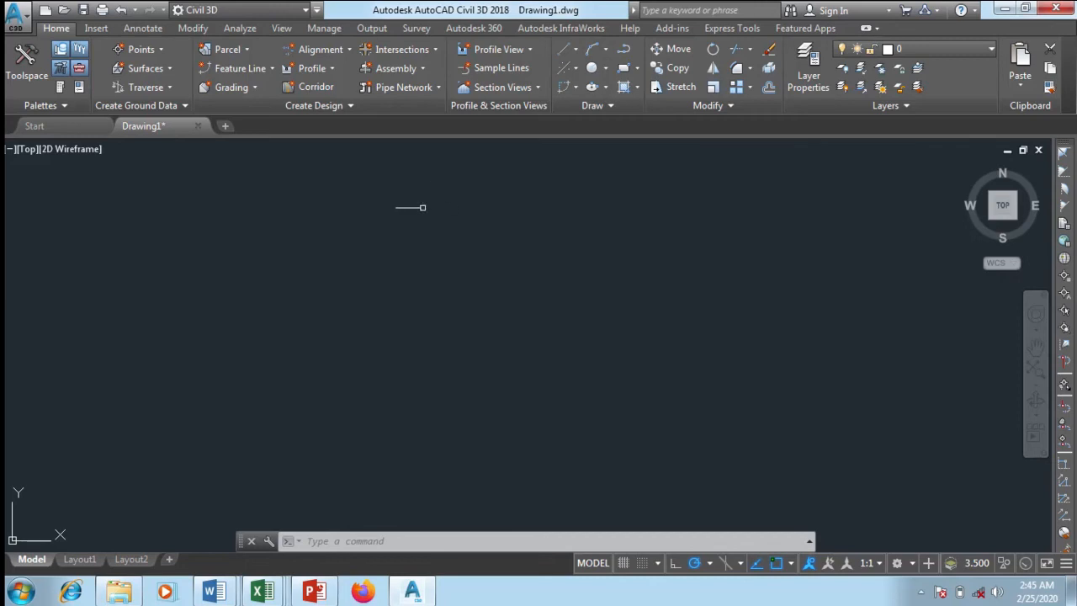
Reopen the program options and bring up the drawing window color settings
right_click(385, 211)
click(429, 462)
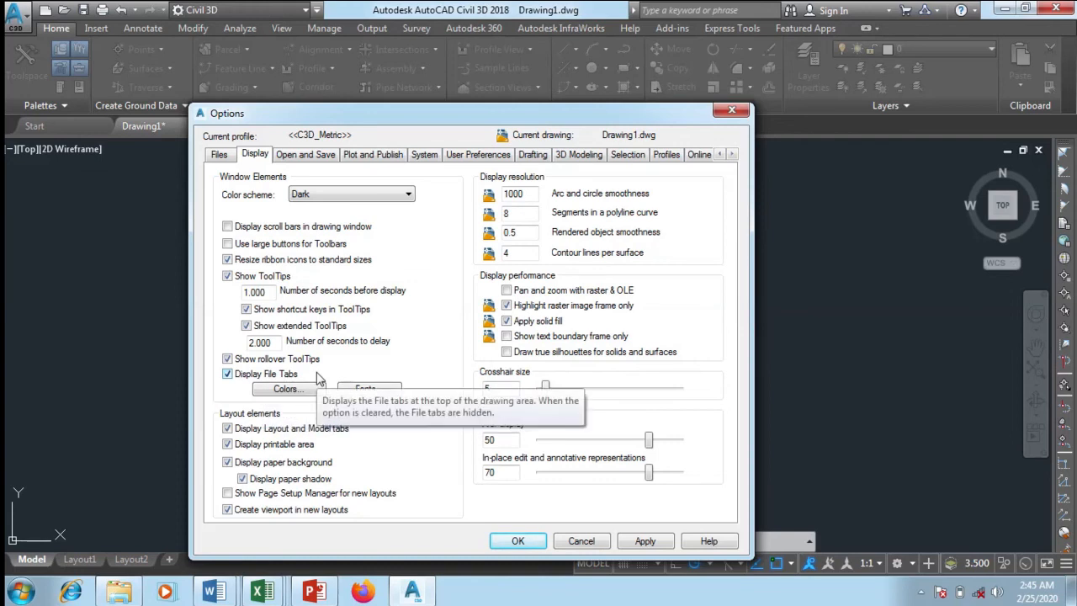
click(285, 388)
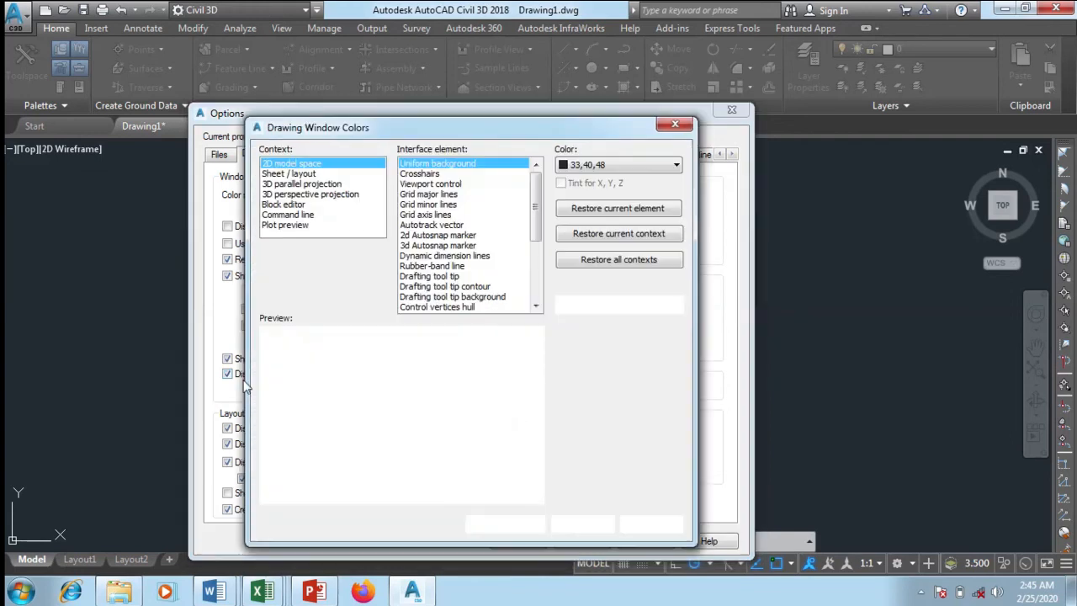
mouse_move(425, 135)
mouse_down()
mouse_move(440, 152)
mouse_move(517, 158)
mouse_up()
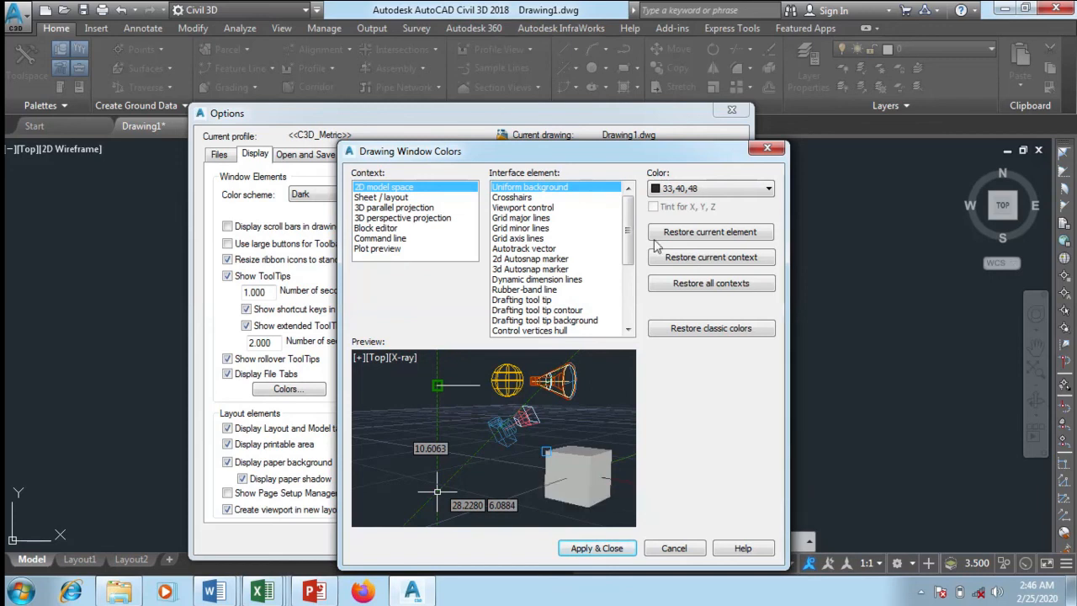
Try Black as the 2D model space uniform background color and set it back to 33,40,48
click(690, 190)
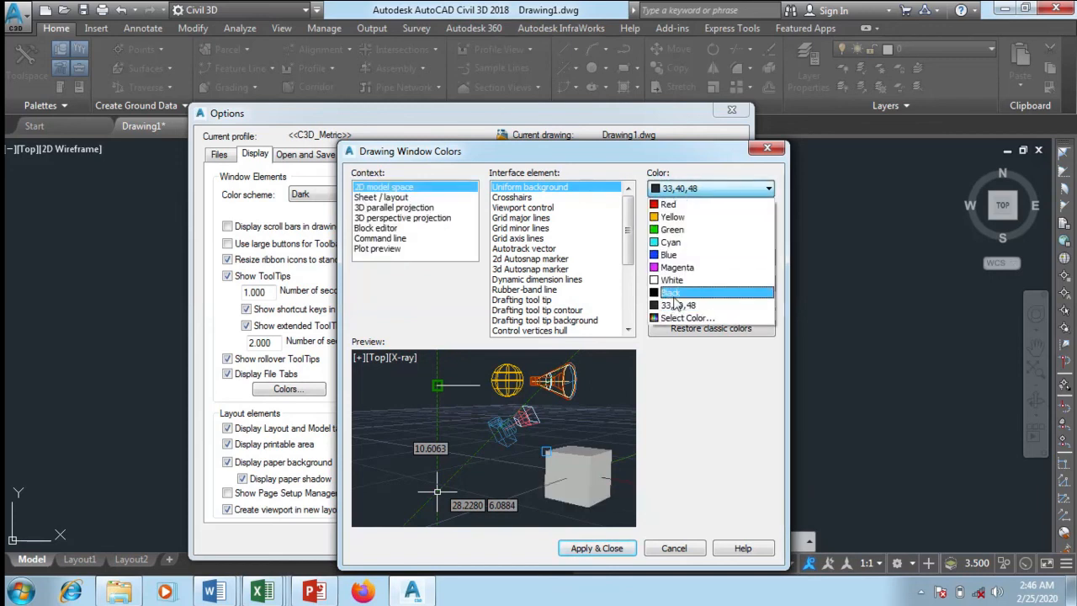
click(673, 294)
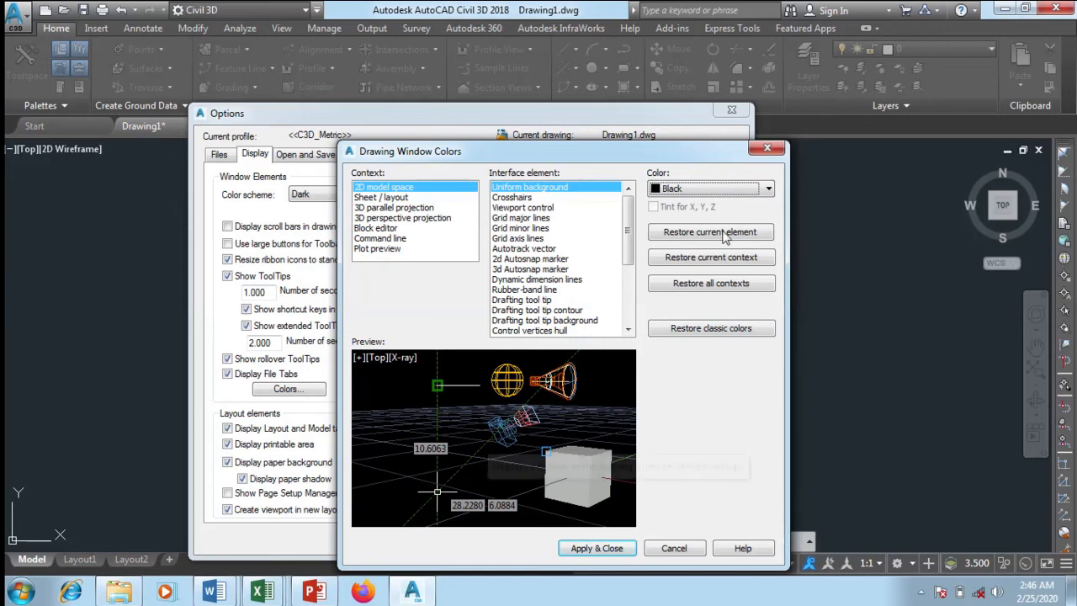
click(715, 189)
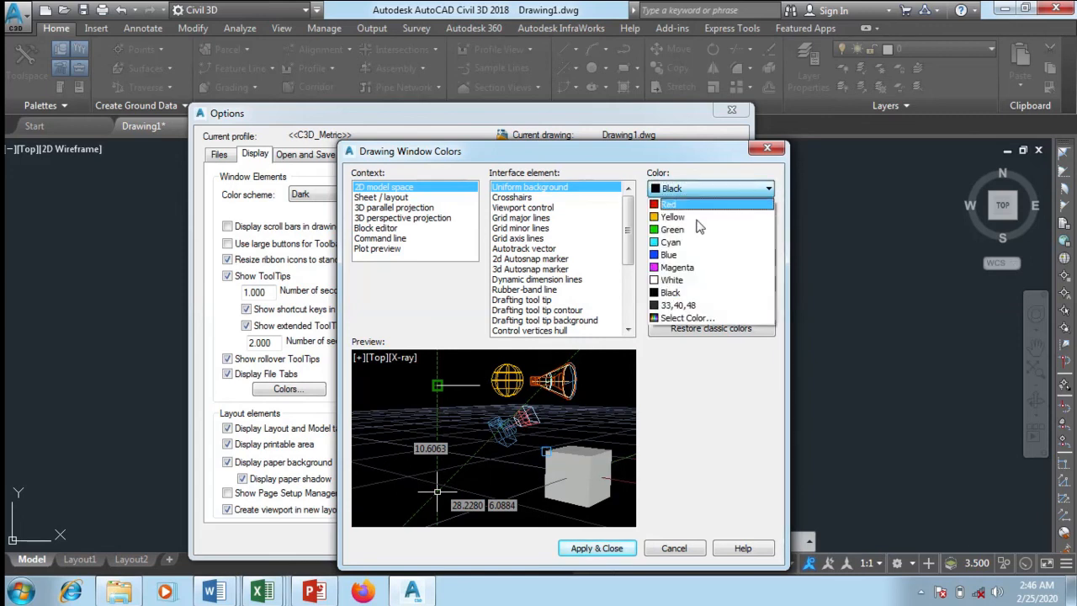
click(683, 307)
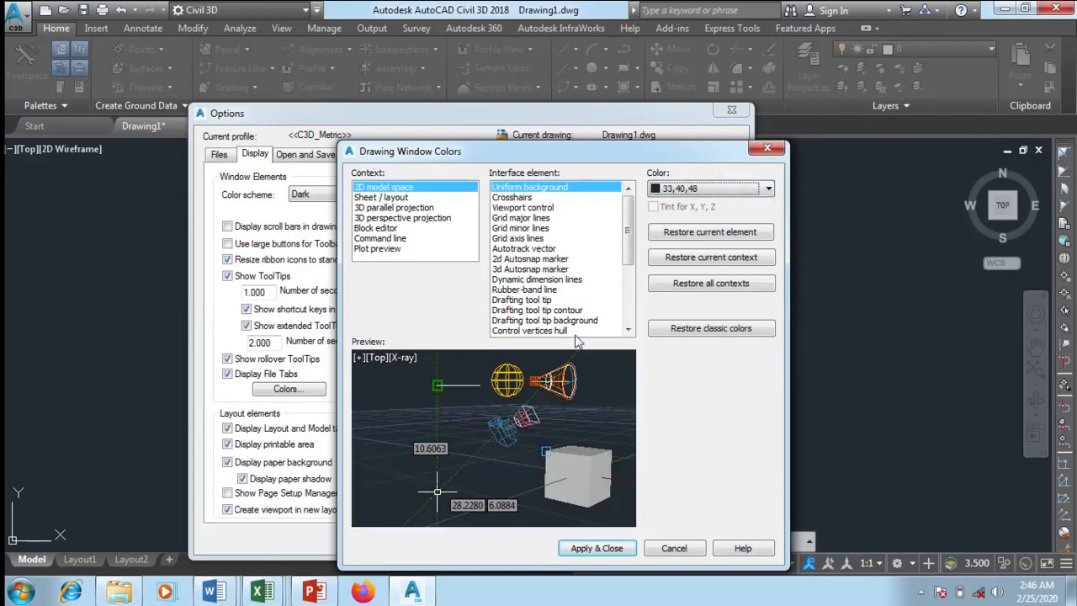
Examine the interface element colors for the Sheet / layout, 3D parallel projection, Block editor and Command line contexts
click(383, 197)
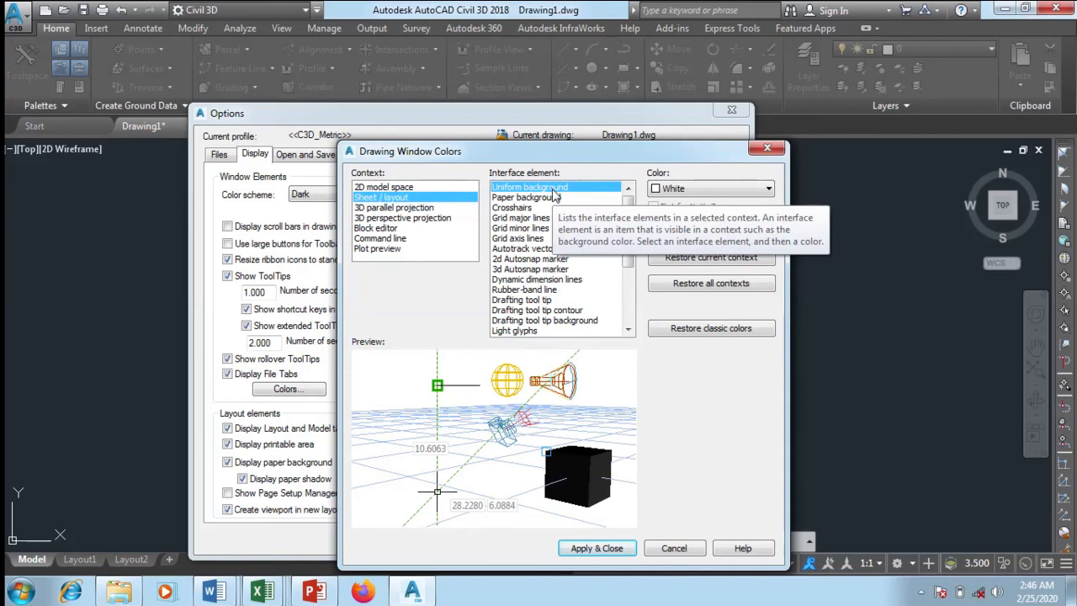
click(529, 199)
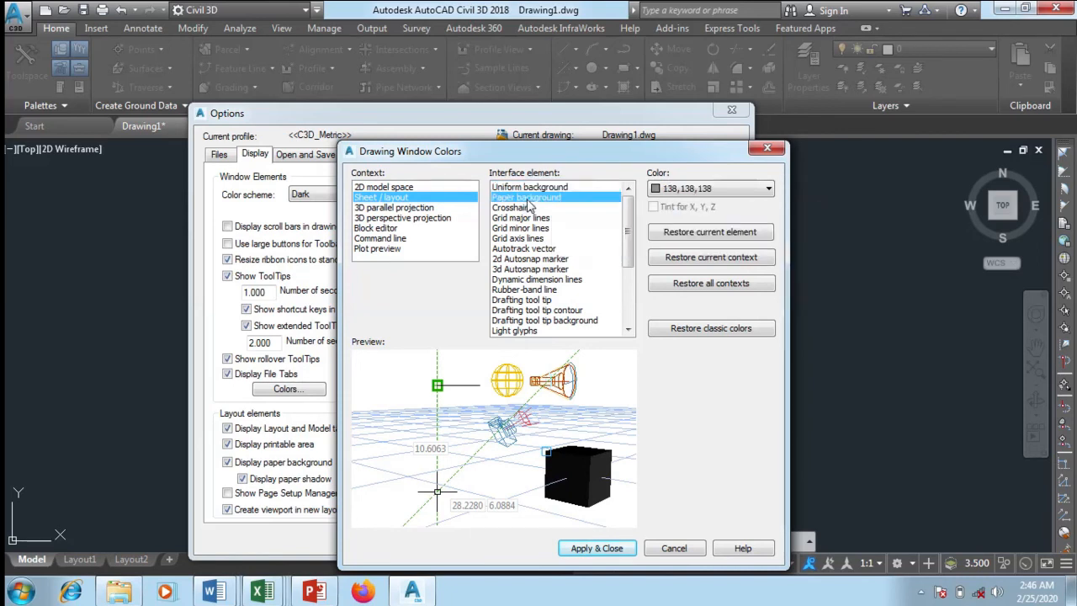
click(523, 208)
click(518, 218)
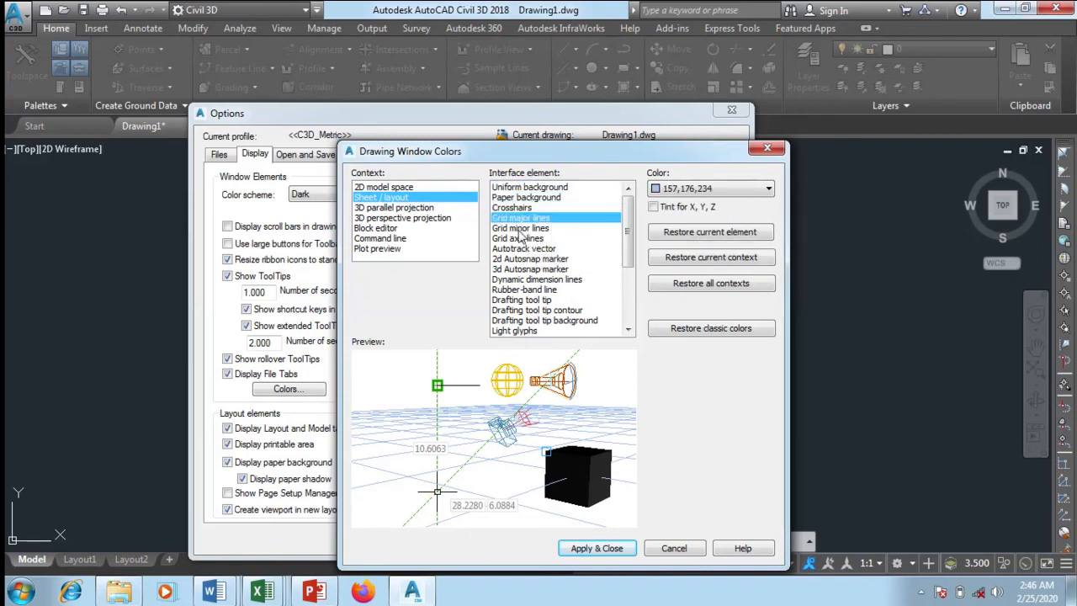
click(520, 228)
click(518, 239)
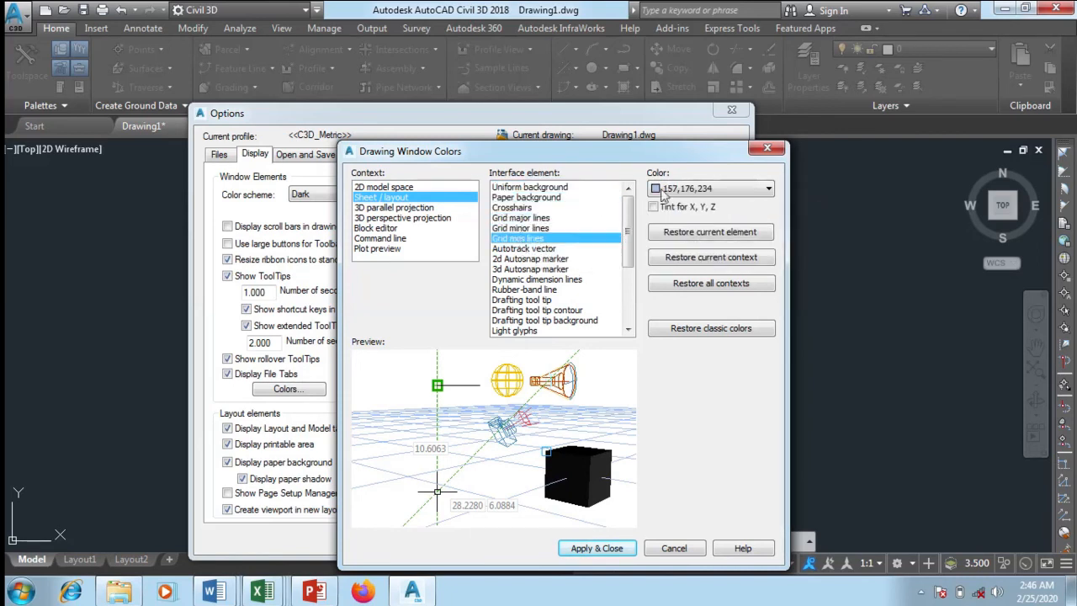
click(518, 249)
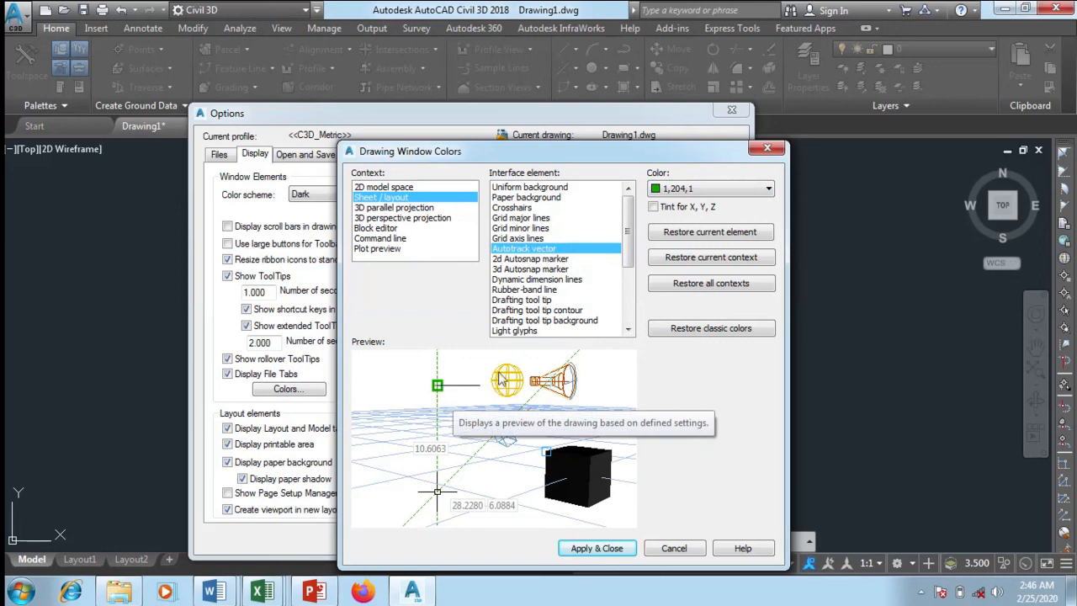
click(392, 208)
click(388, 228)
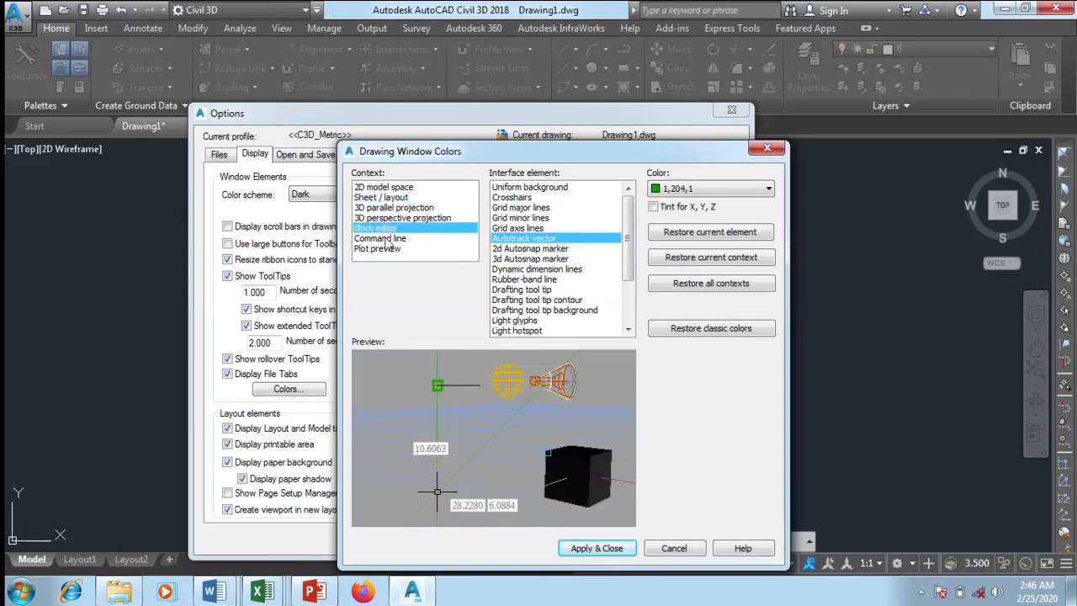
click(386, 239)
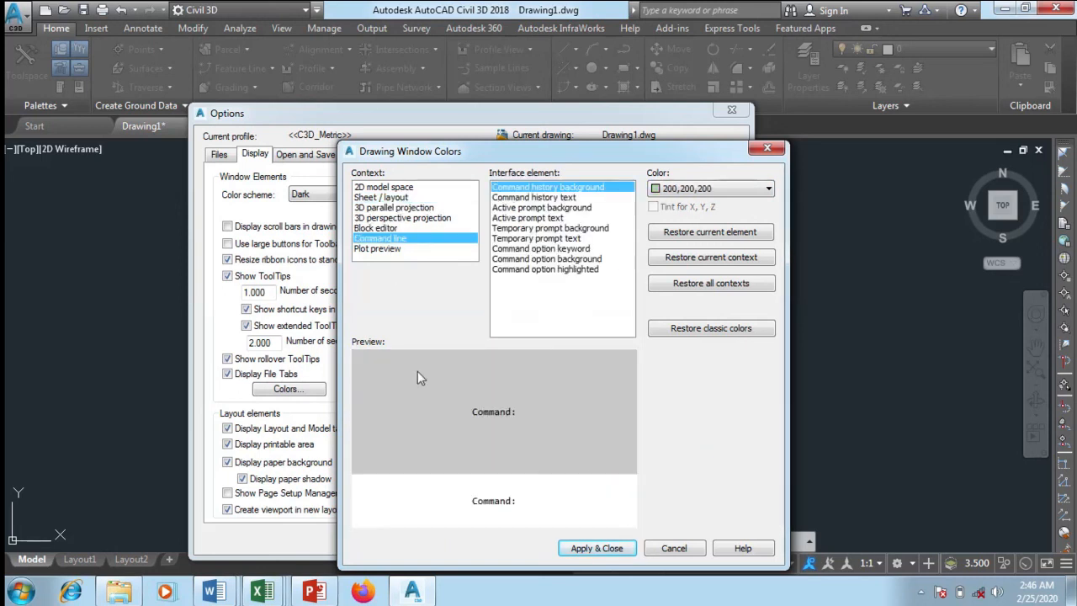
Set the 2D model space uniform background color to Red and apply the options to the drawing window
click(374, 188)
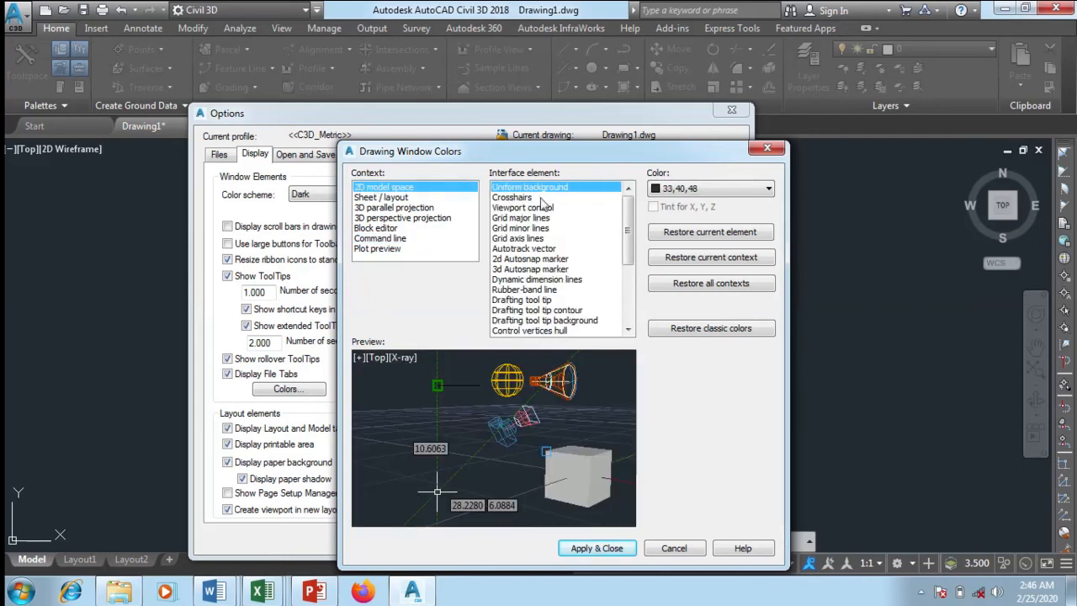
click(692, 190)
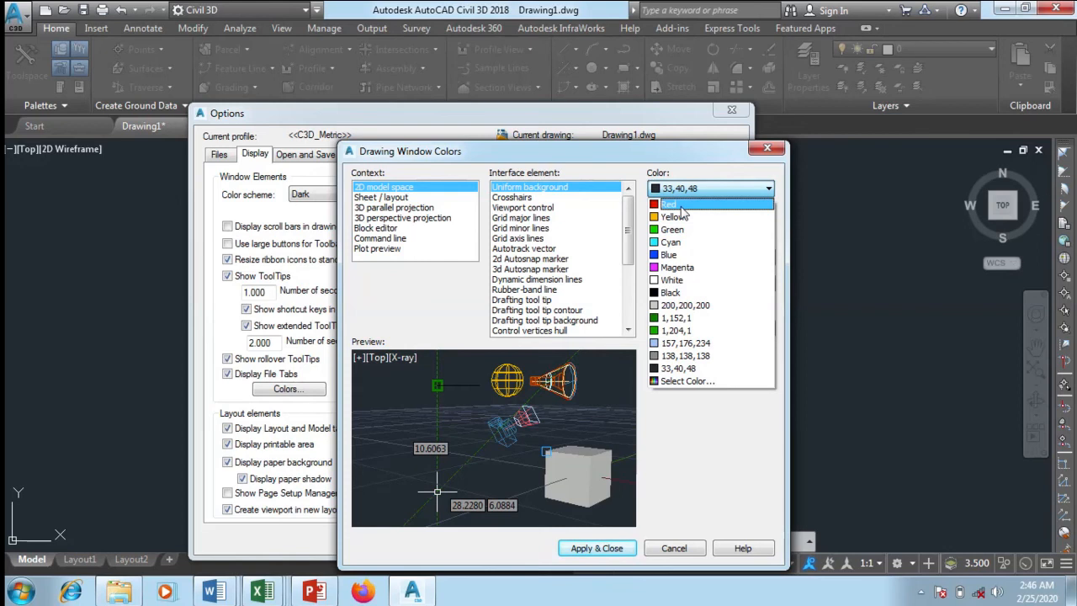
click(680, 205)
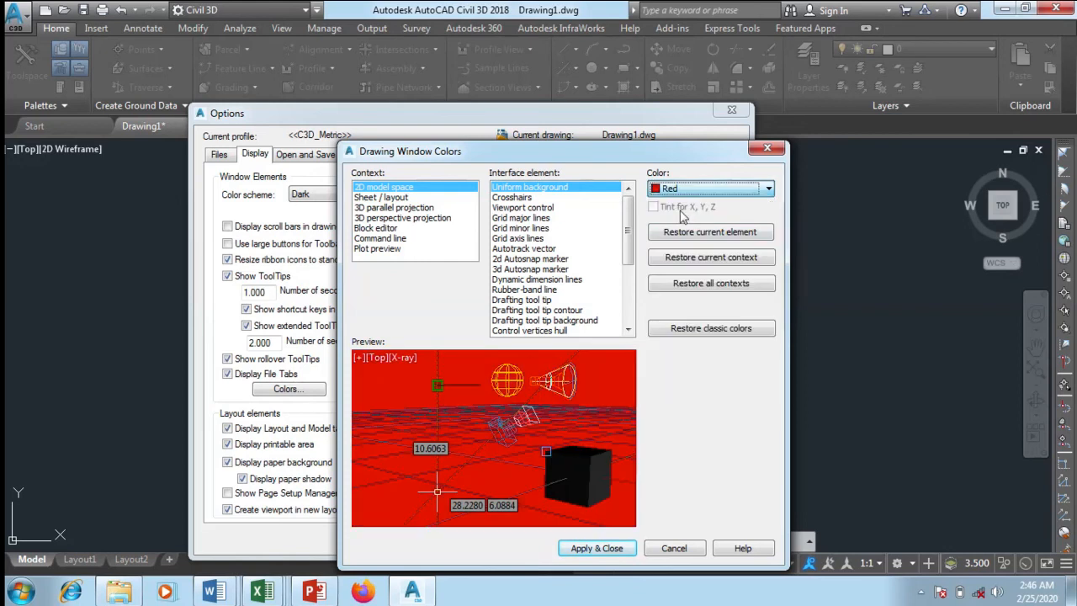
click(618, 548)
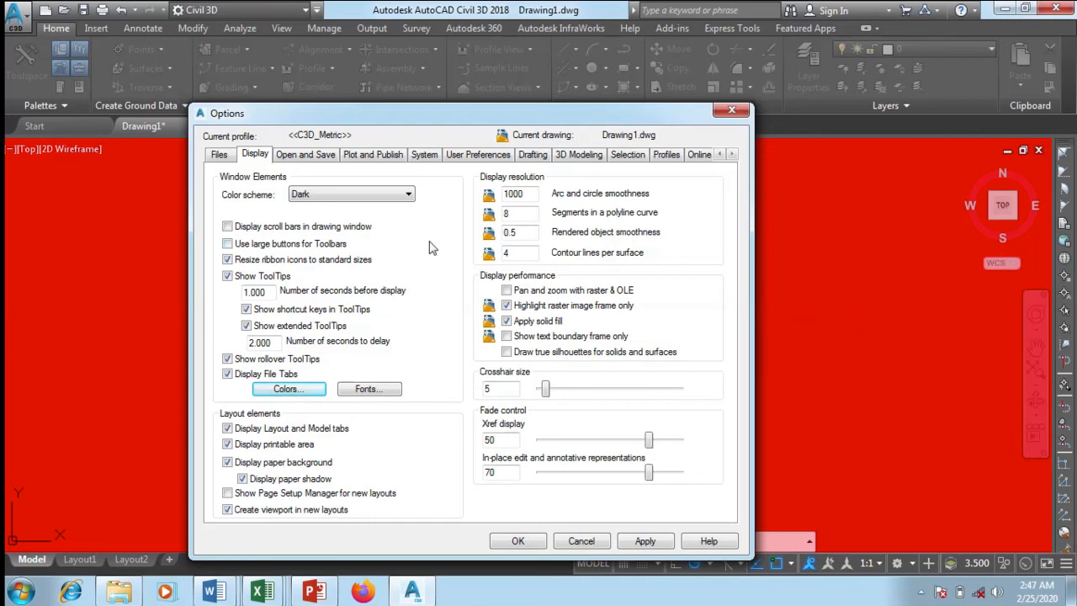
mouse_move(477, 117)
mouse_down()
mouse_move(316, 150)
mouse_move(490, 105)
mouse_move(483, 98)
mouse_up()
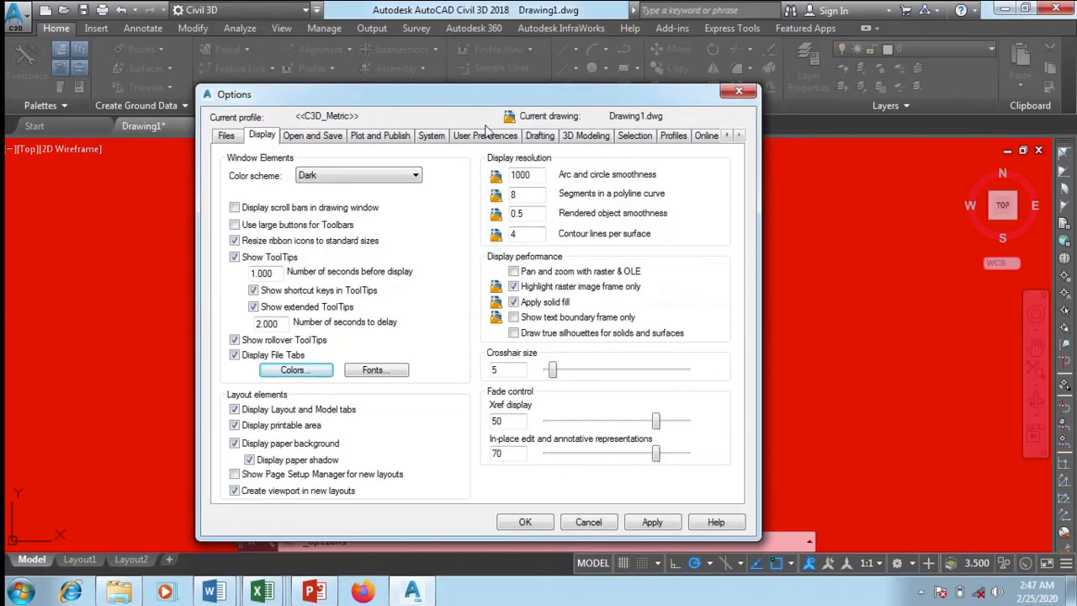
click(650, 527)
click(523, 521)
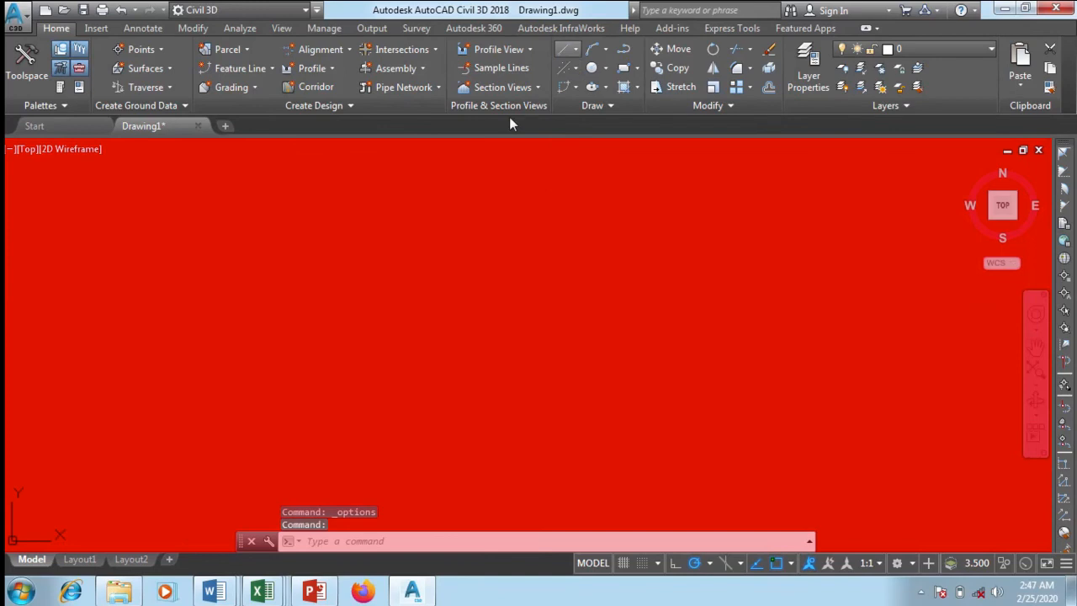
Draw a long horizontal line across the middle of model space with the Line command
click(571, 48)
click(575, 81)
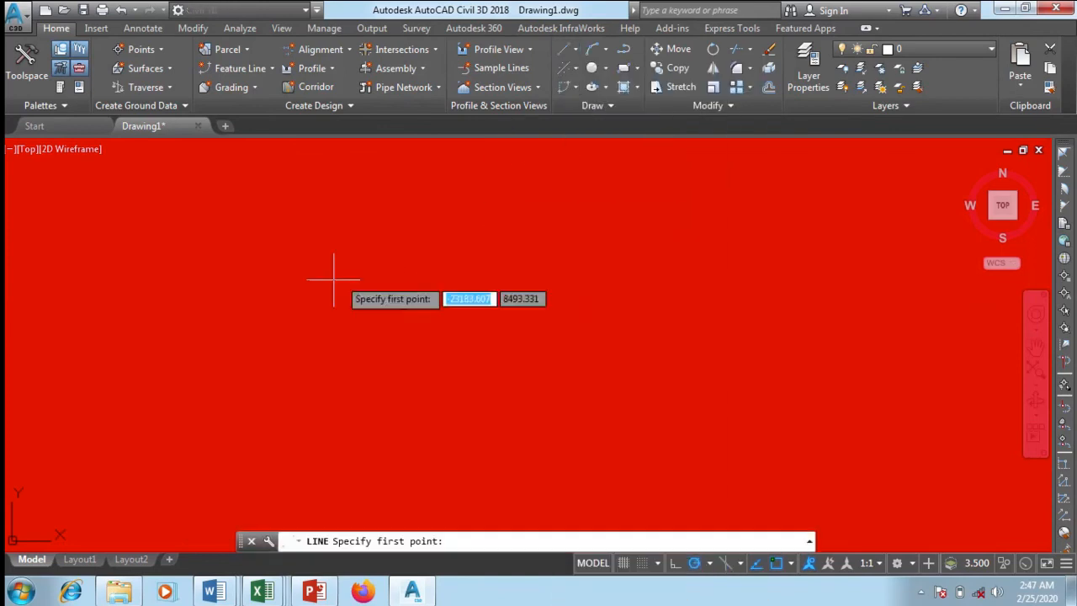
click(234, 299)
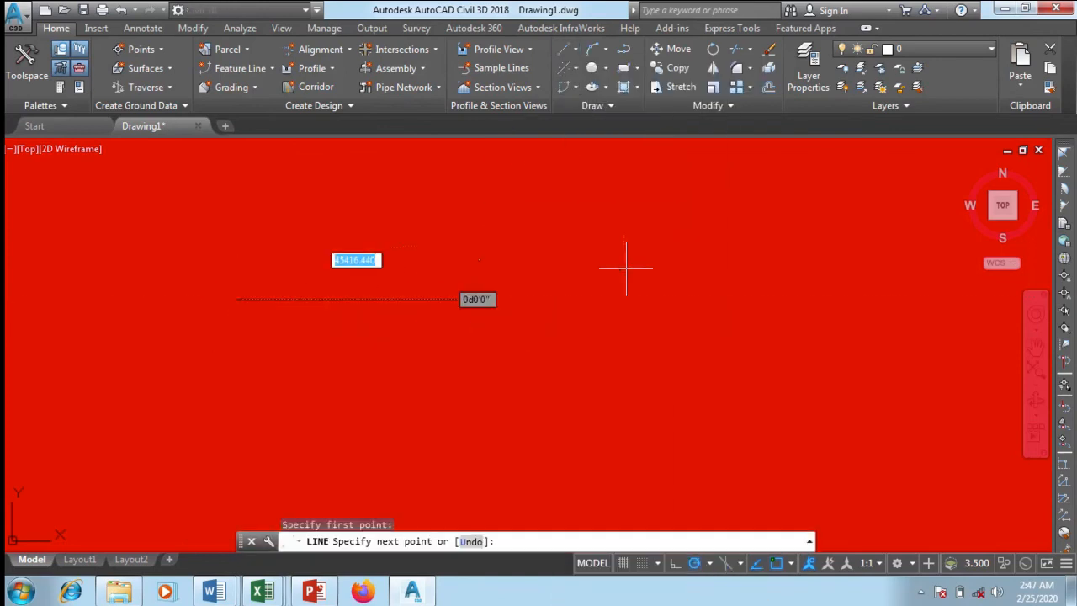
click(711, 298)
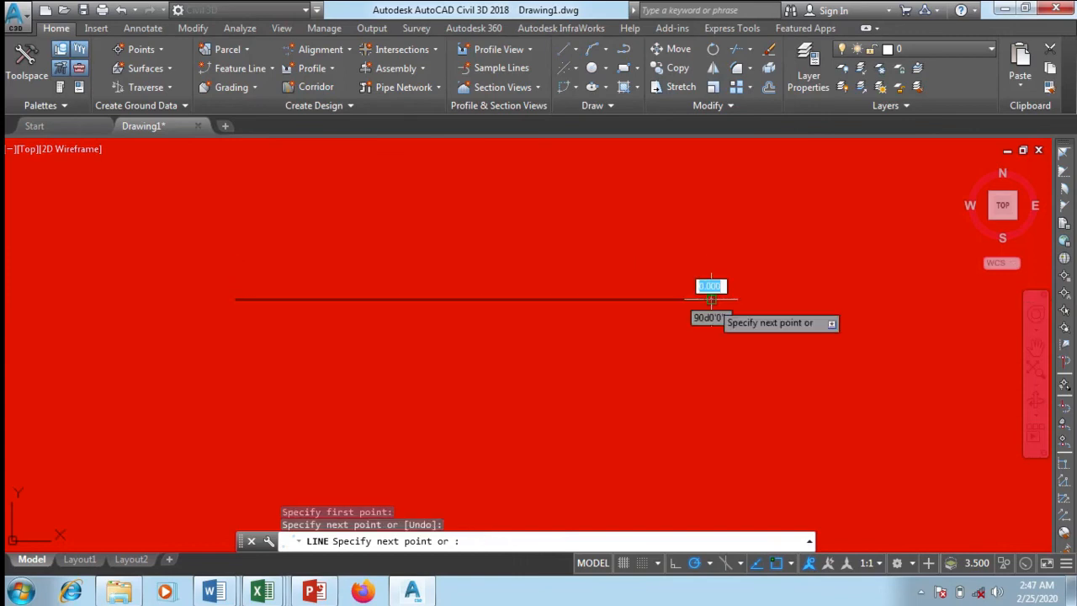
right_click(766, 328)
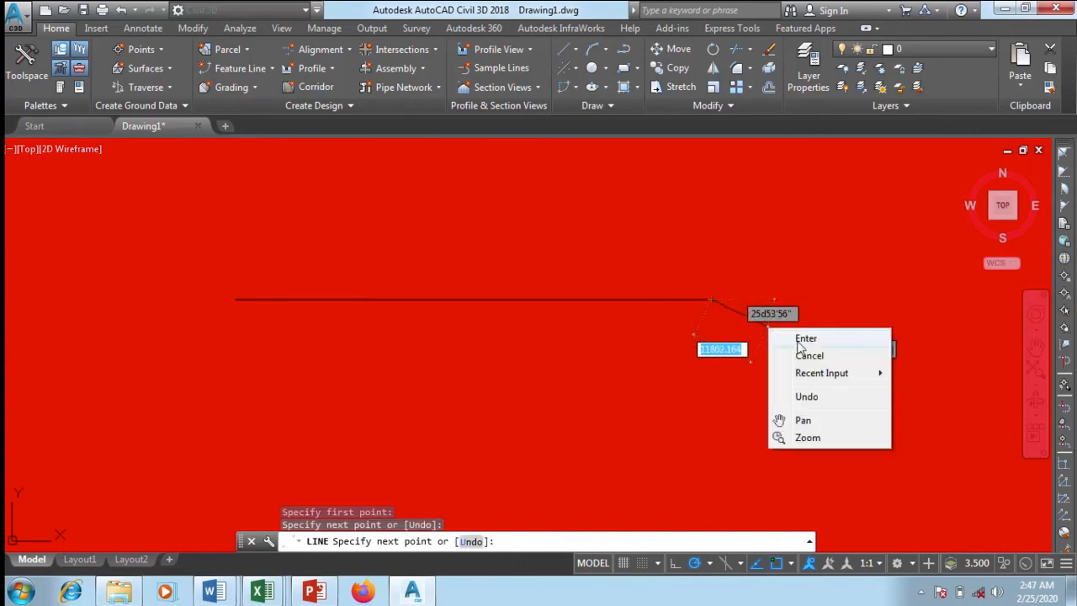
click(800, 340)
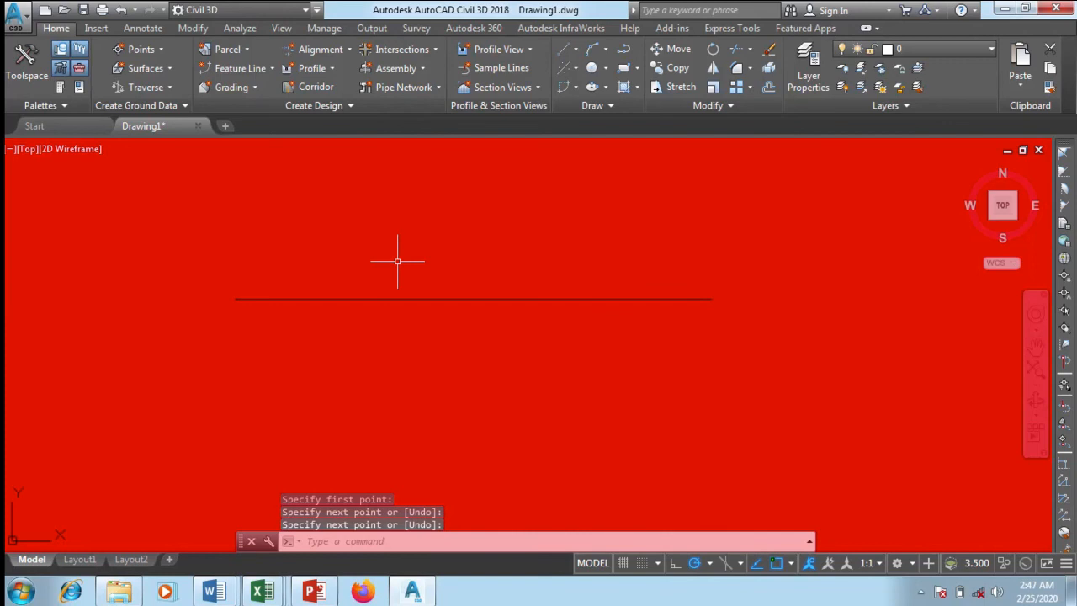
Select the long horizontal line with a crossing window and erase it
click(732, 252)
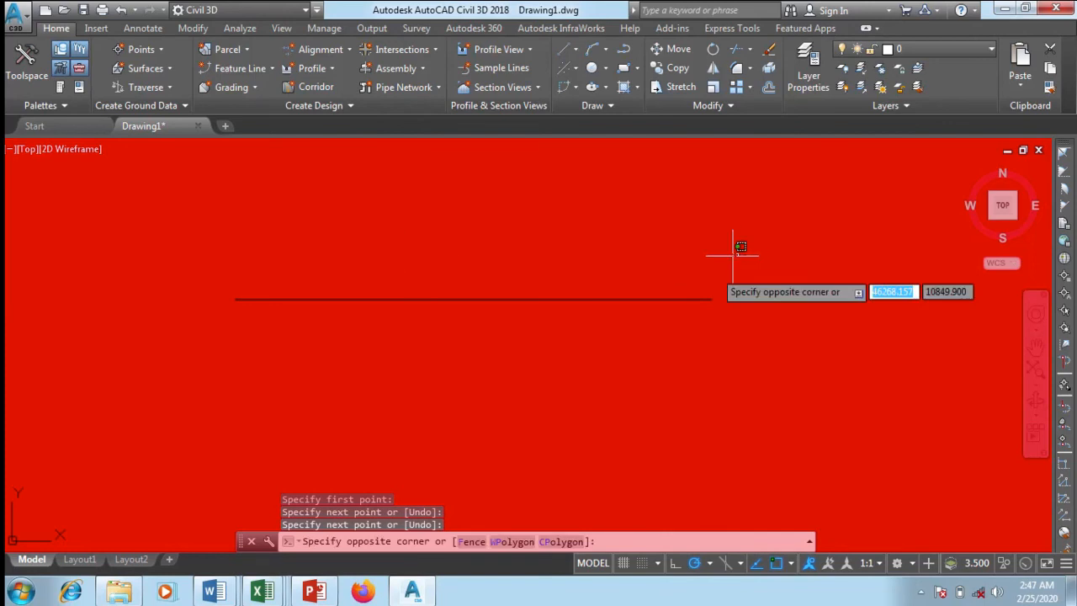
click(551, 356)
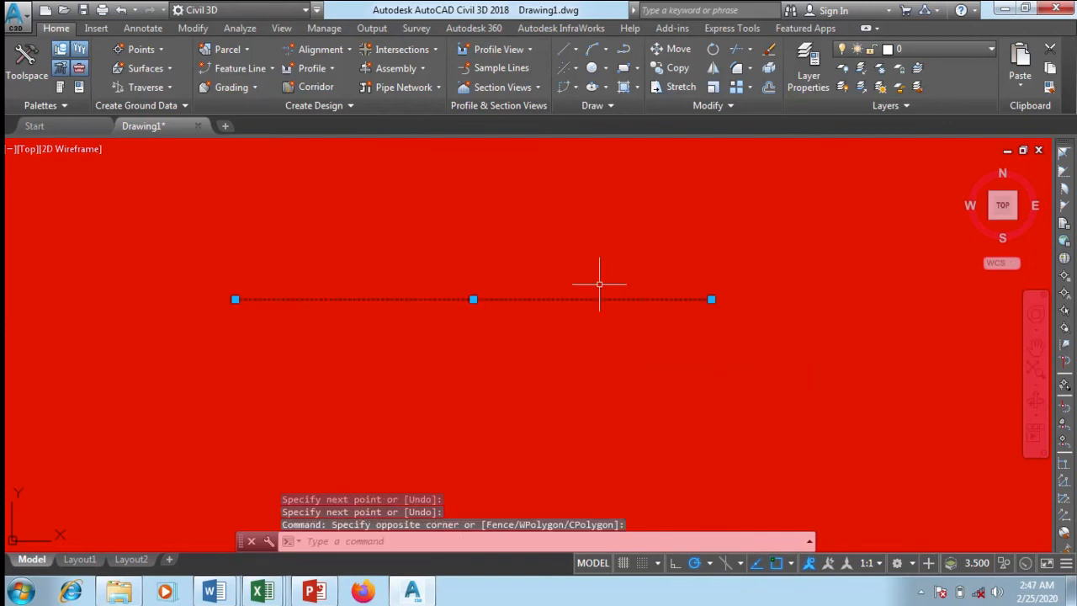
click(768, 49)
right_click(471, 277)
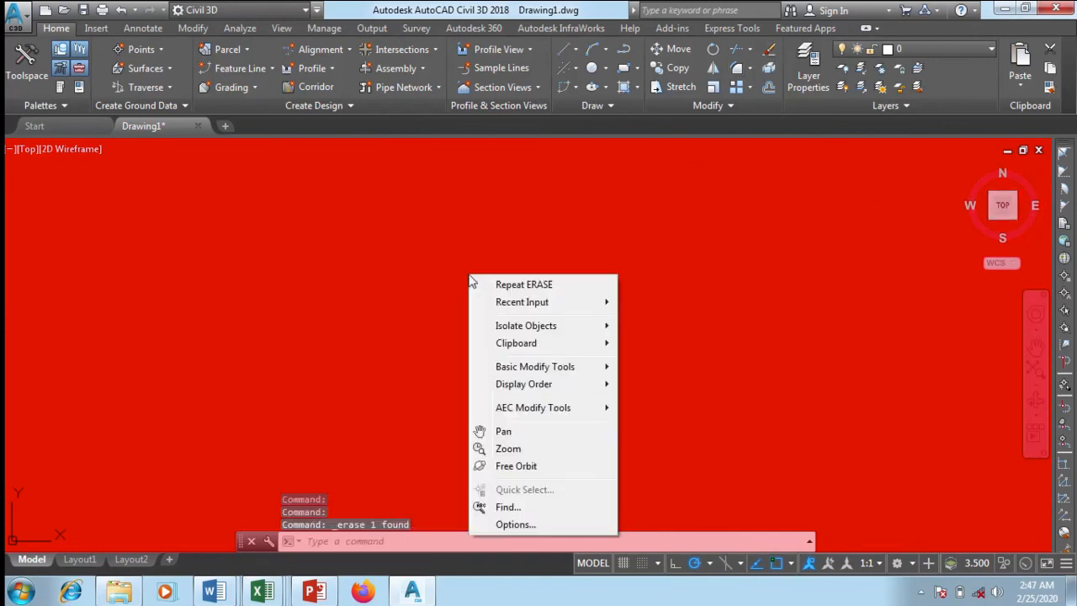
click(528, 240)
click(498, 232)
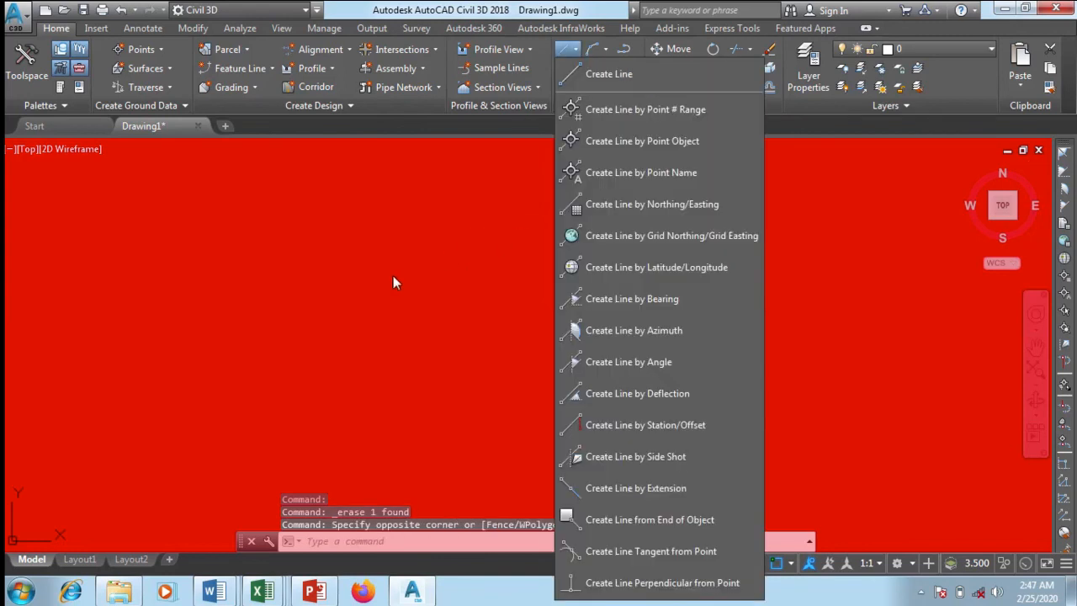
Draw a shorter horizontal line in the upper-left area of model space with the Line command
click(575, 79)
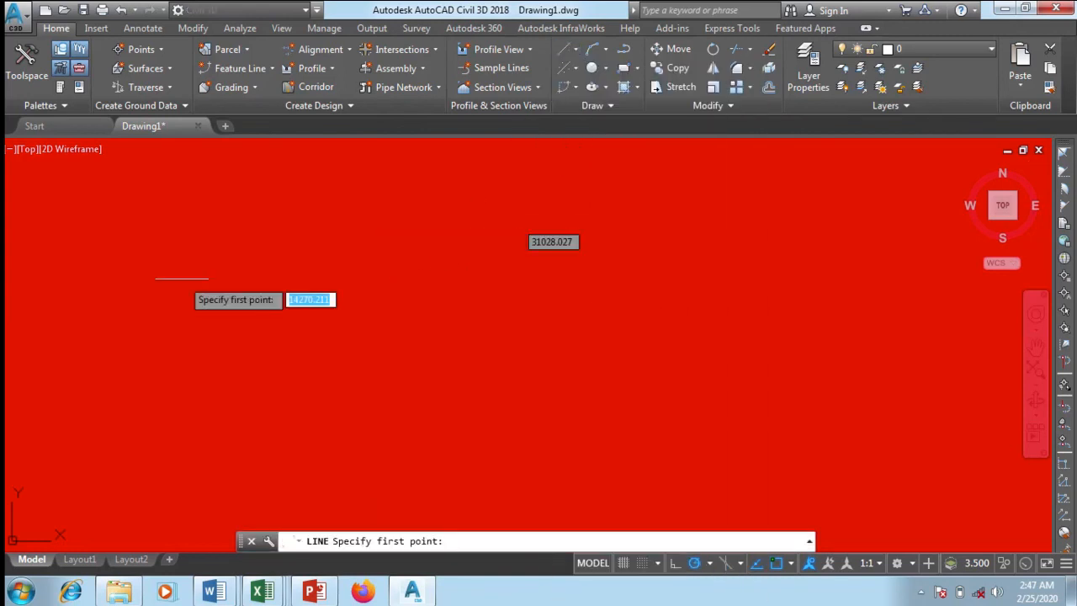
click(138, 244)
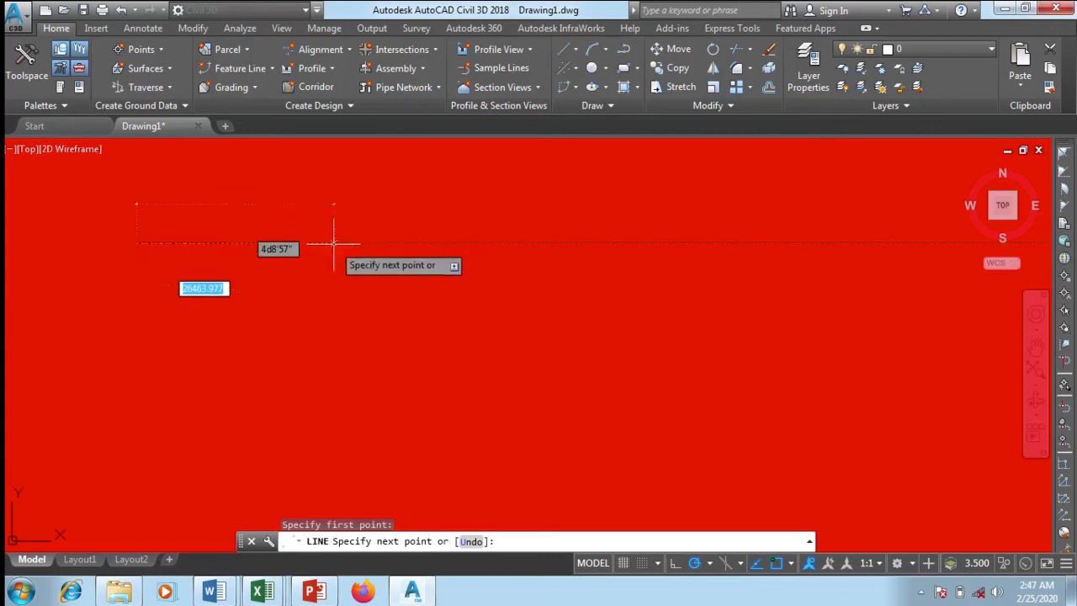
click(355, 243)
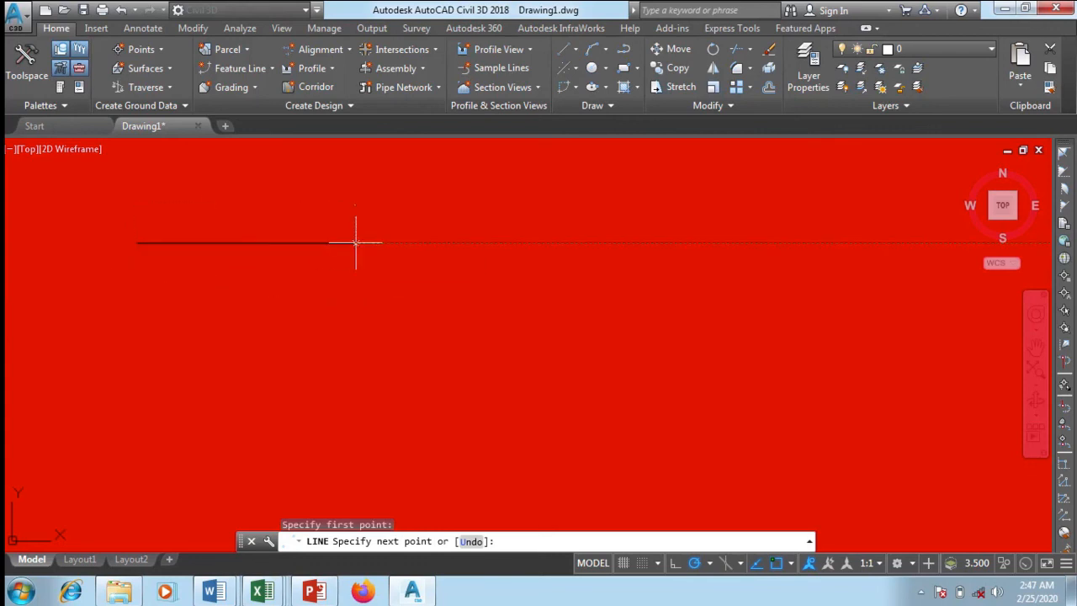
right_click(376, 255)
click(405, 261)
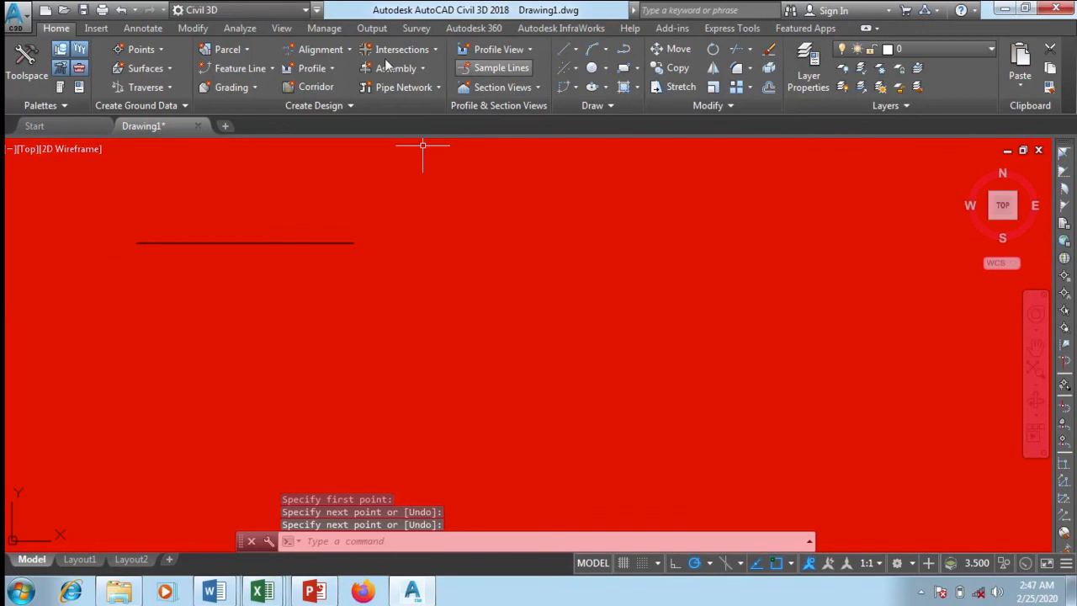
right_click(493, 250)
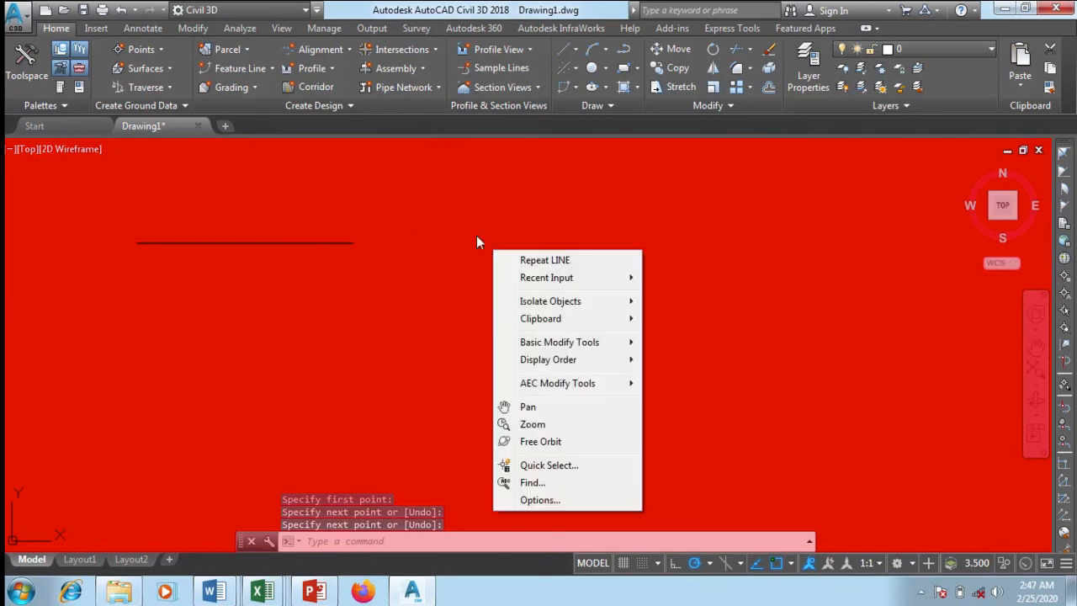
click(474, 202)
click(465, 200)
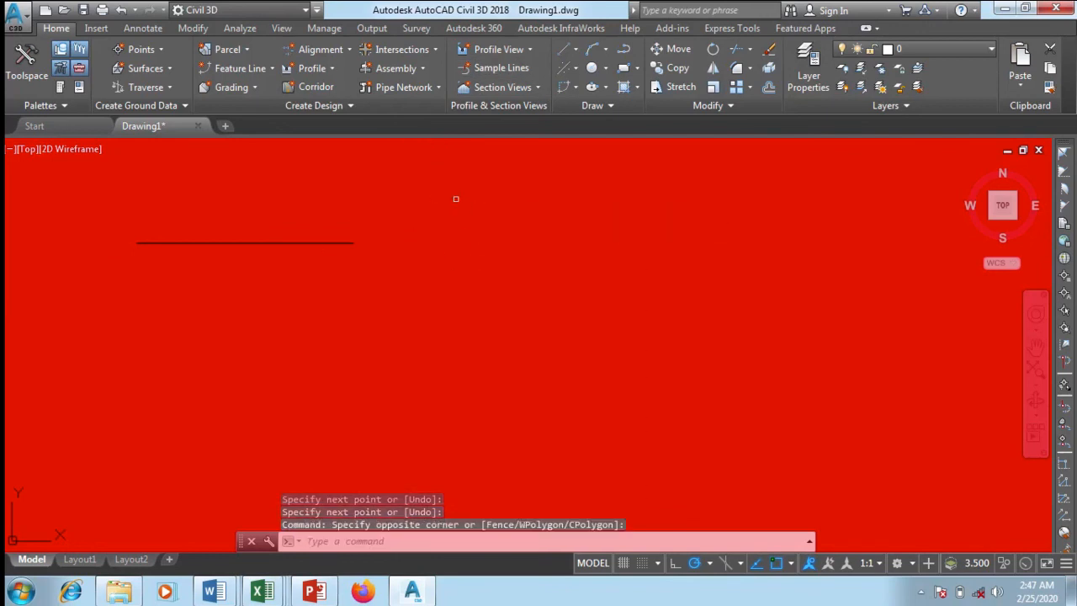
Reopen the program options and bring up the drawing window color settings for 2D model space
click(28, 25)
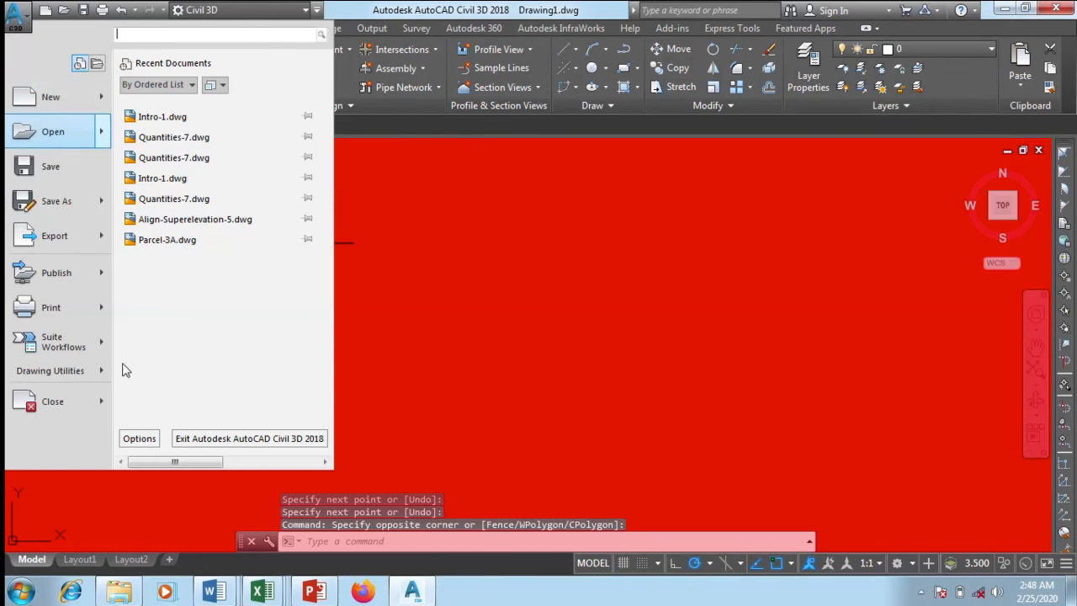
click(140, 440)
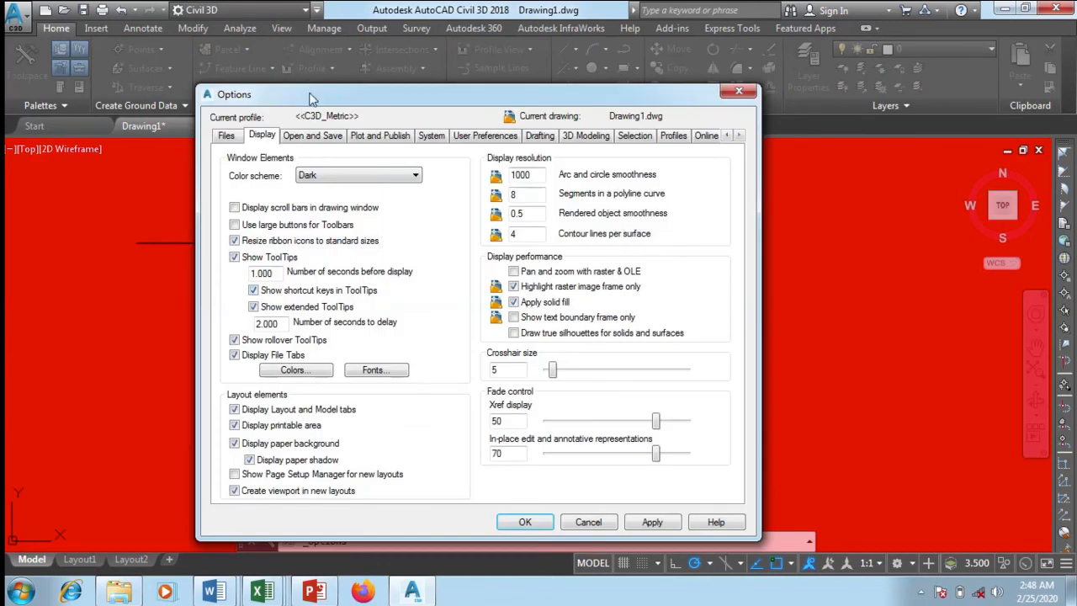
drag(311, 96, 360, 95)
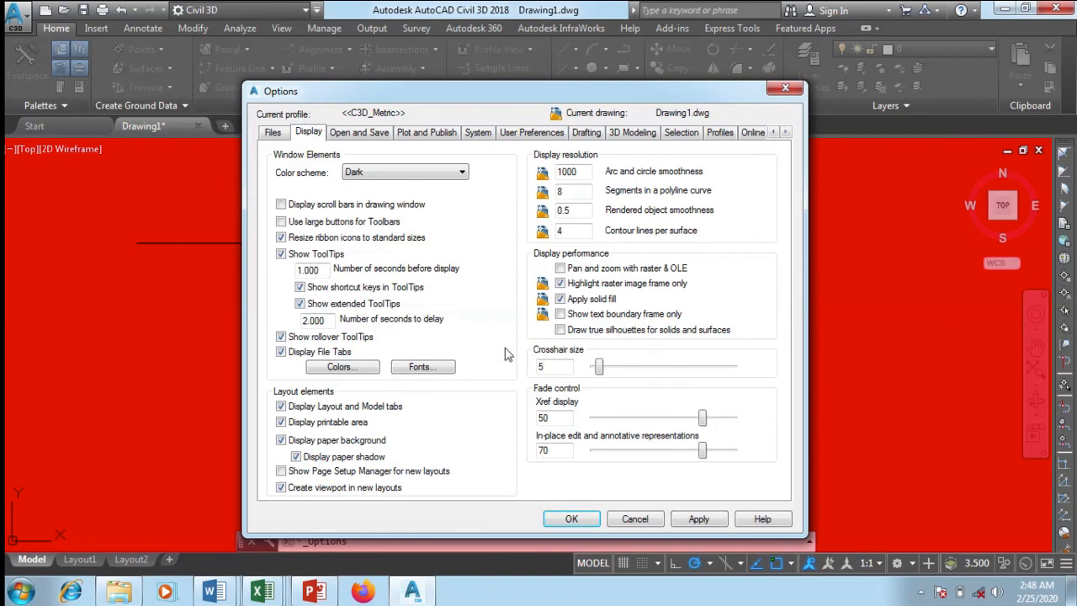
click(356, 369)
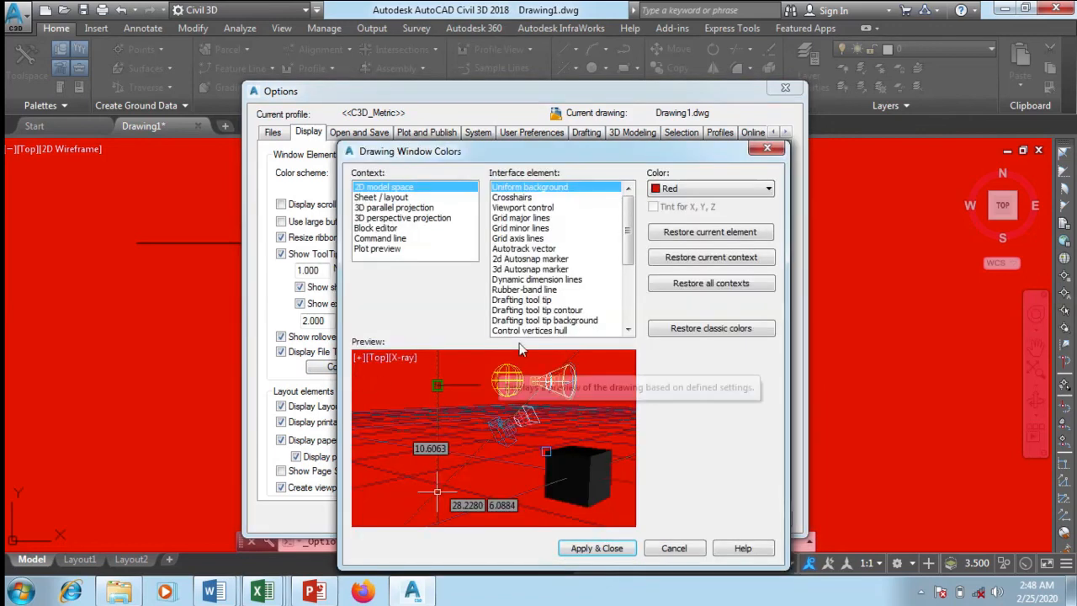
Set the 2D model space uniform background color to Black and apply it to the drawing window
click(690, 190)
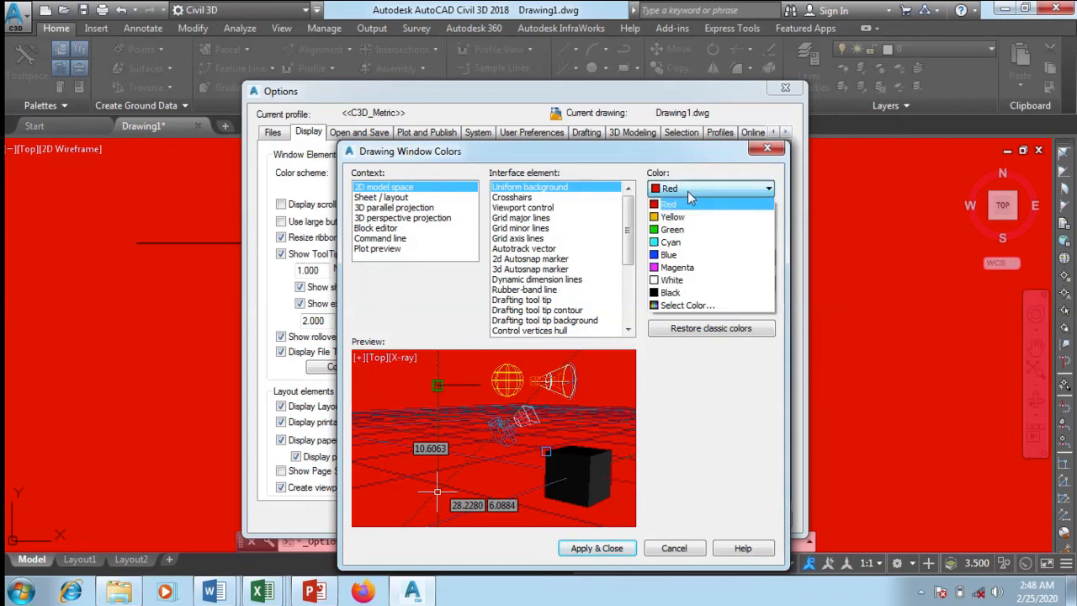
click(683, 293)
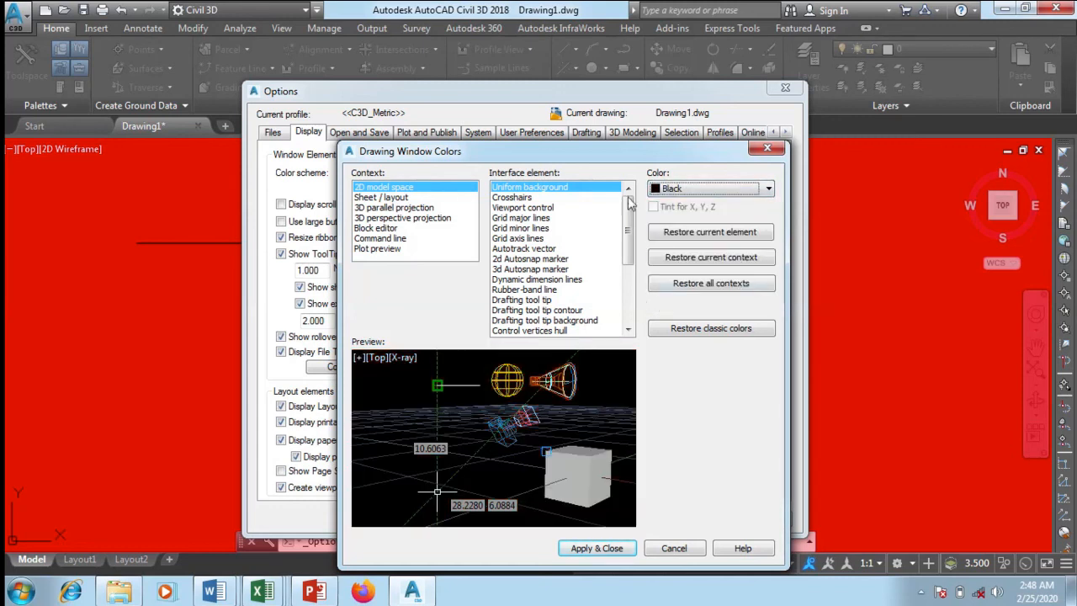
click(707, 191)
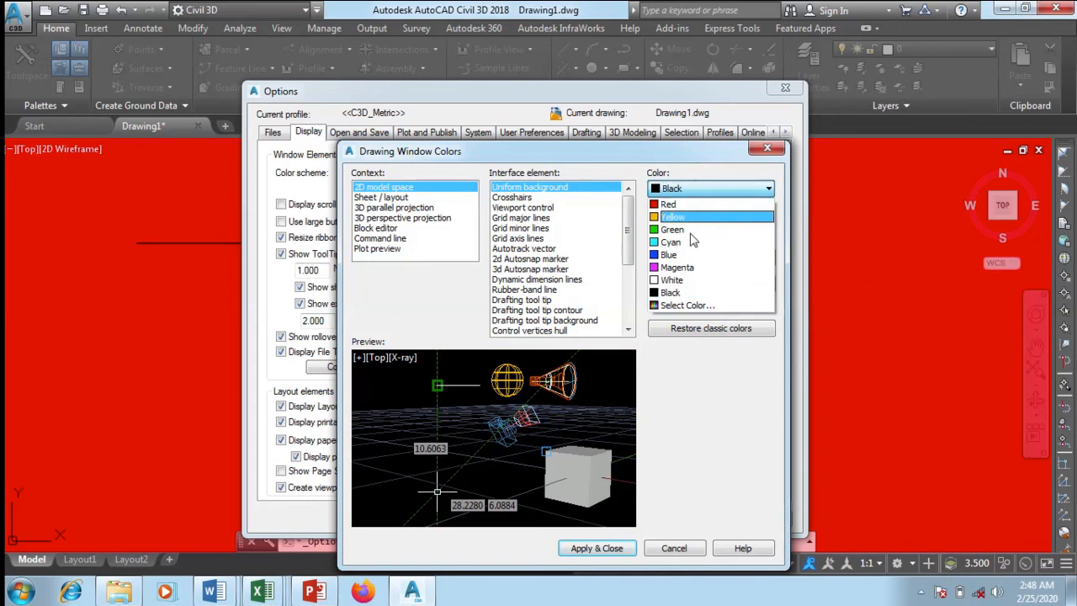
click(686, 293)
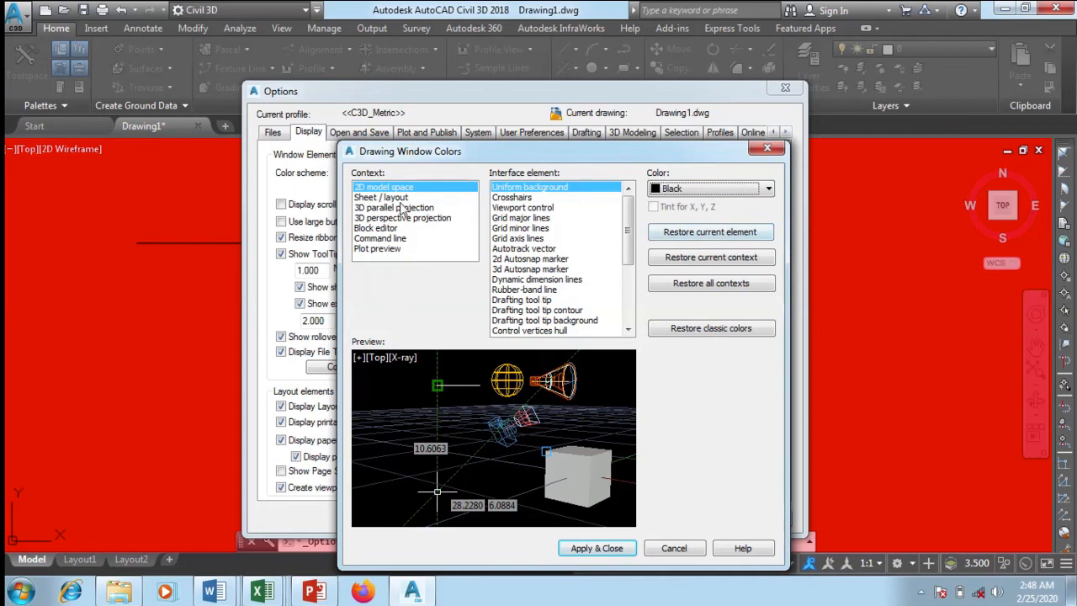
click(612, 551)
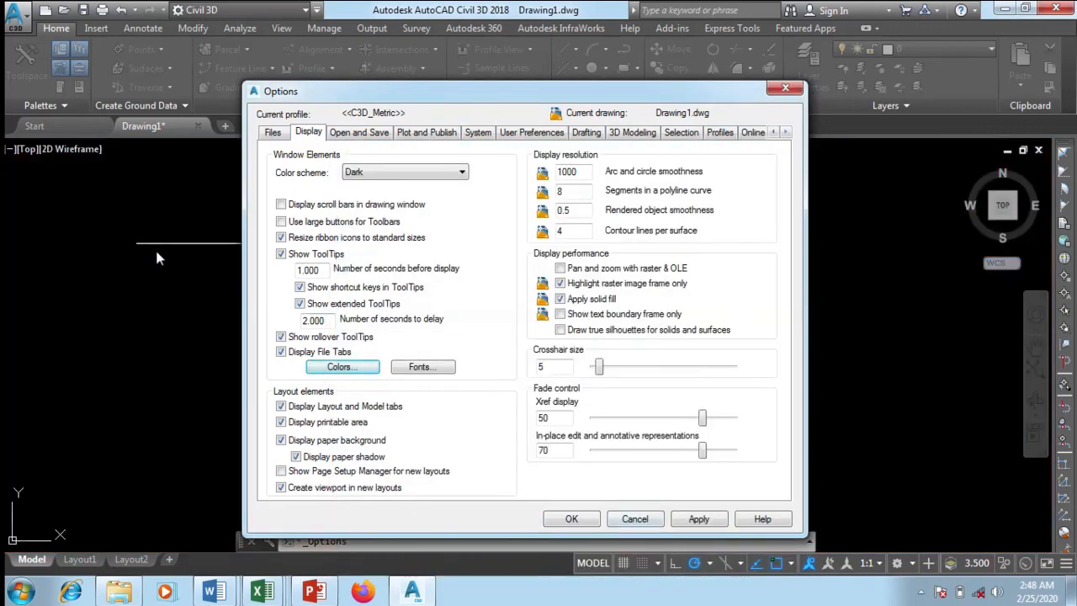
Bring up the command line window font settings and look through the available fonts
drag(454, 99, 663, 98)
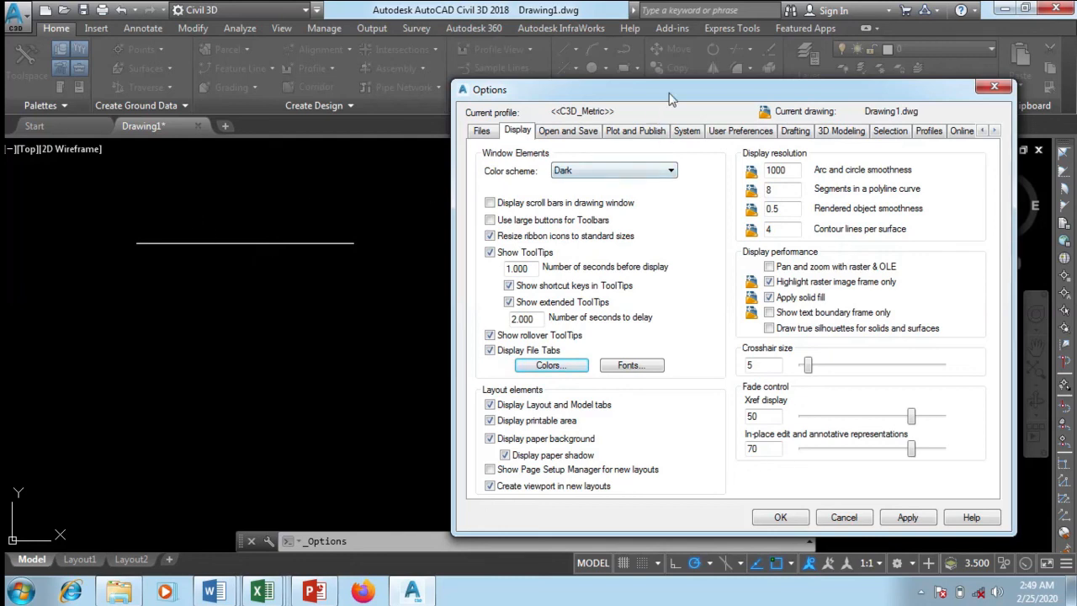
drag(580, 89, 486, 99)
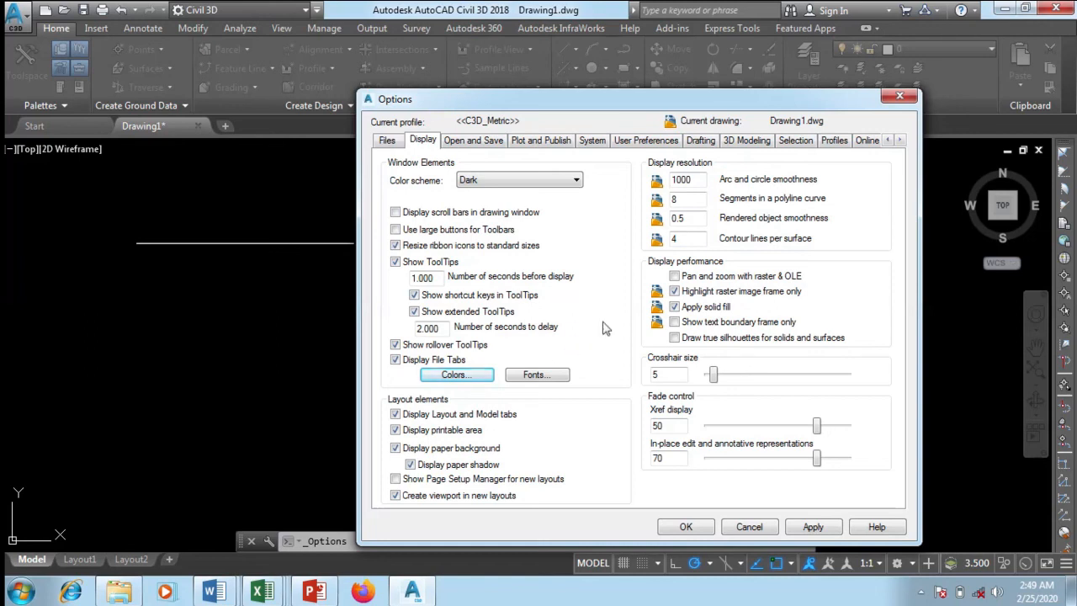
click(535, 375)
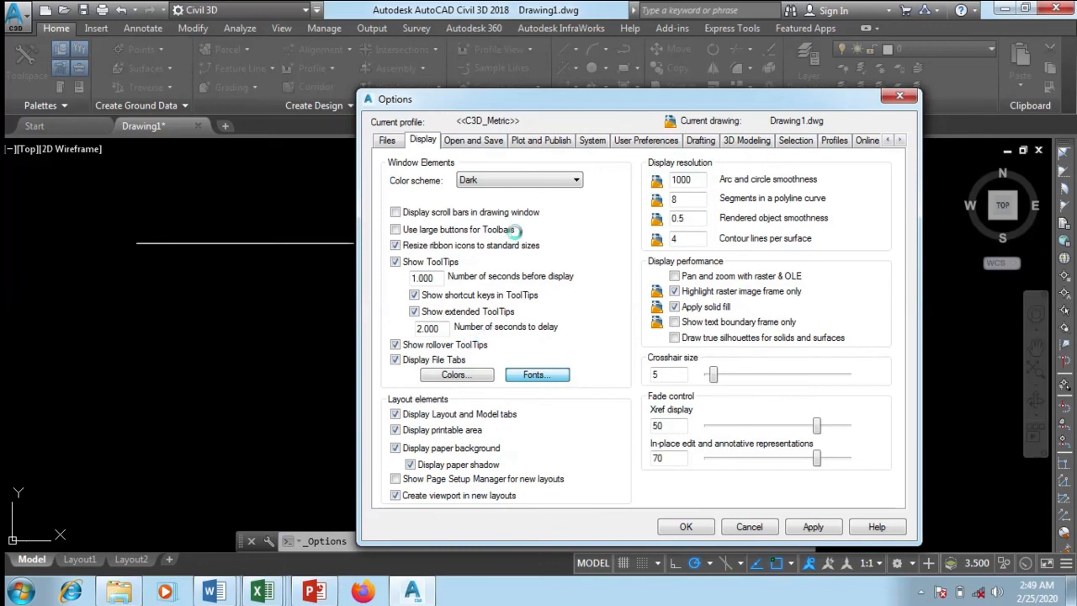
drag(588, 229, 528, 195)
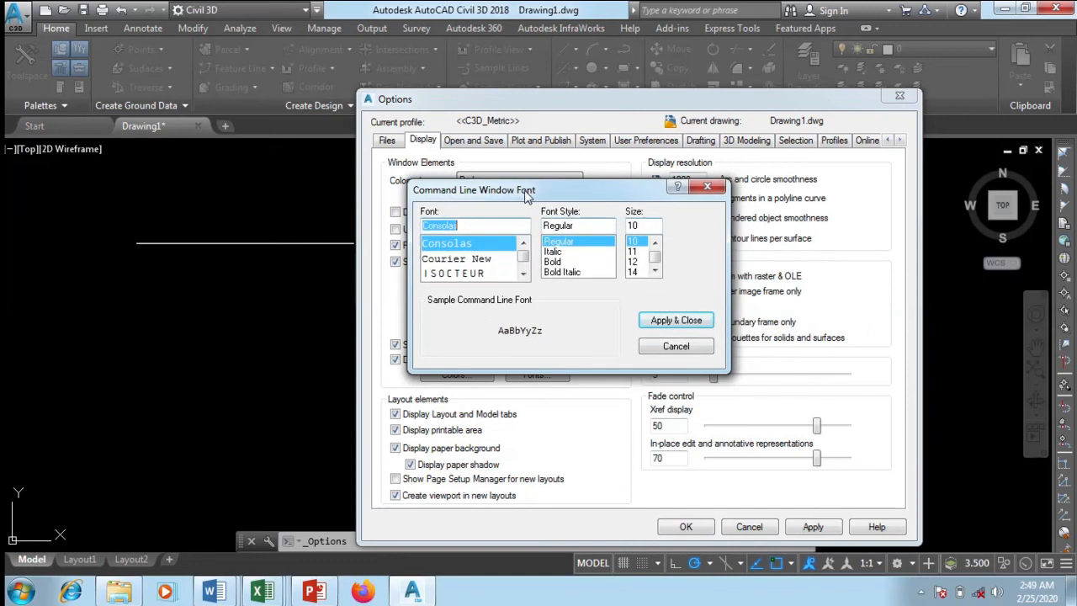
click(523, 274)
click(522, 274)
click(523, 273)
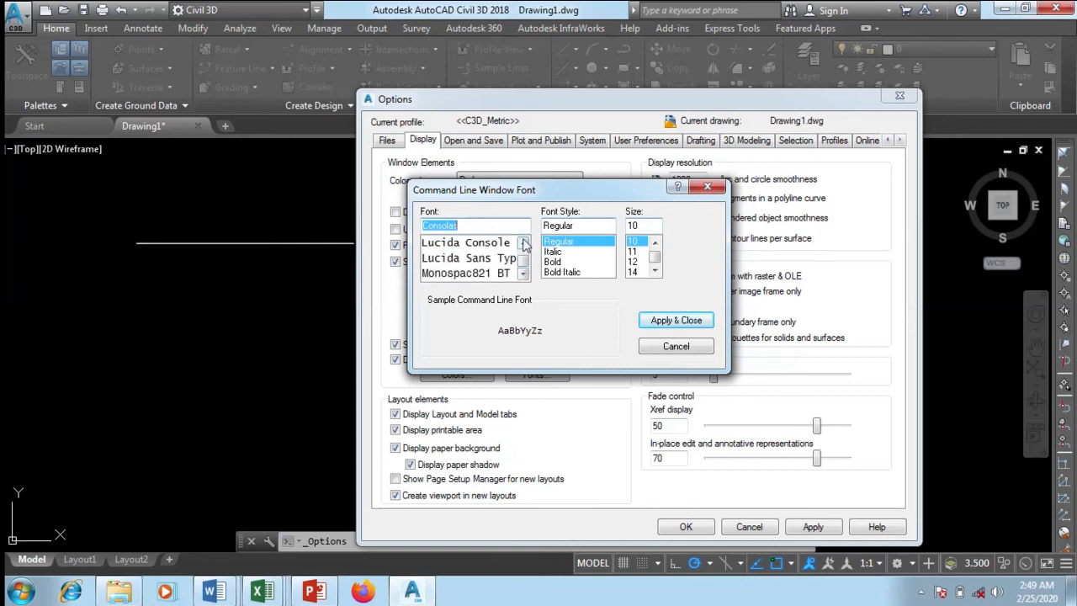
click(522, 243)
click(522, 243)
click(523, 243)
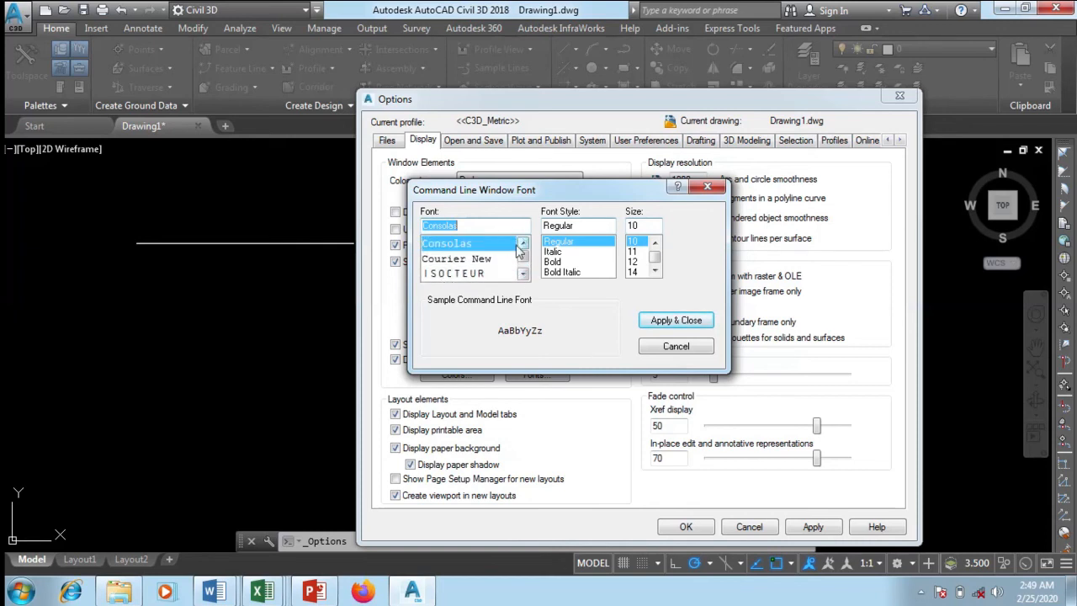
Set the command line font to Courier New, Bold, size 12, and apply it
click(472, 259)
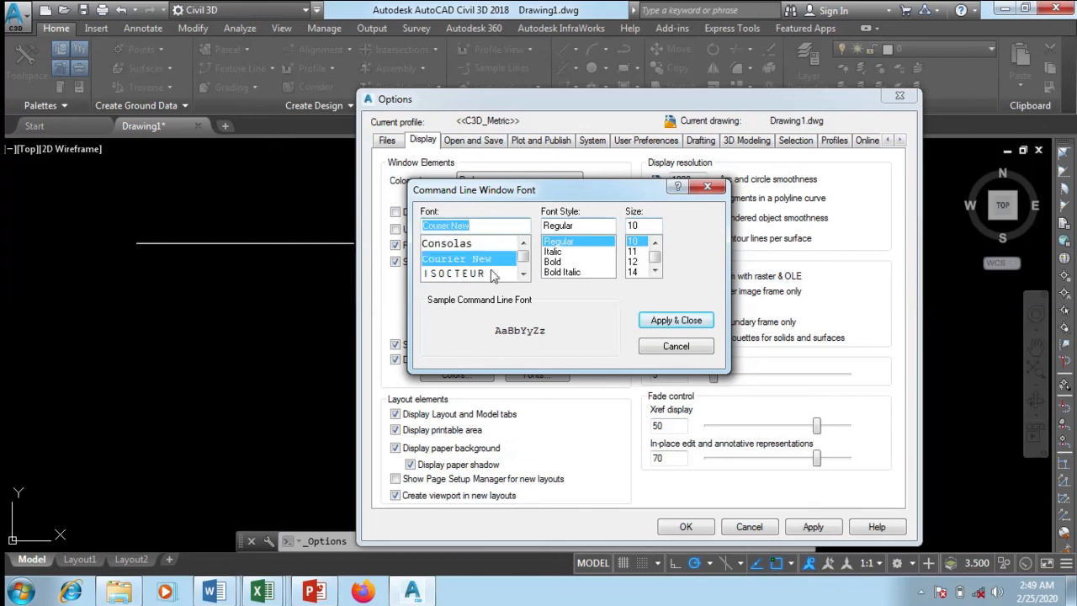
click(562, 242)
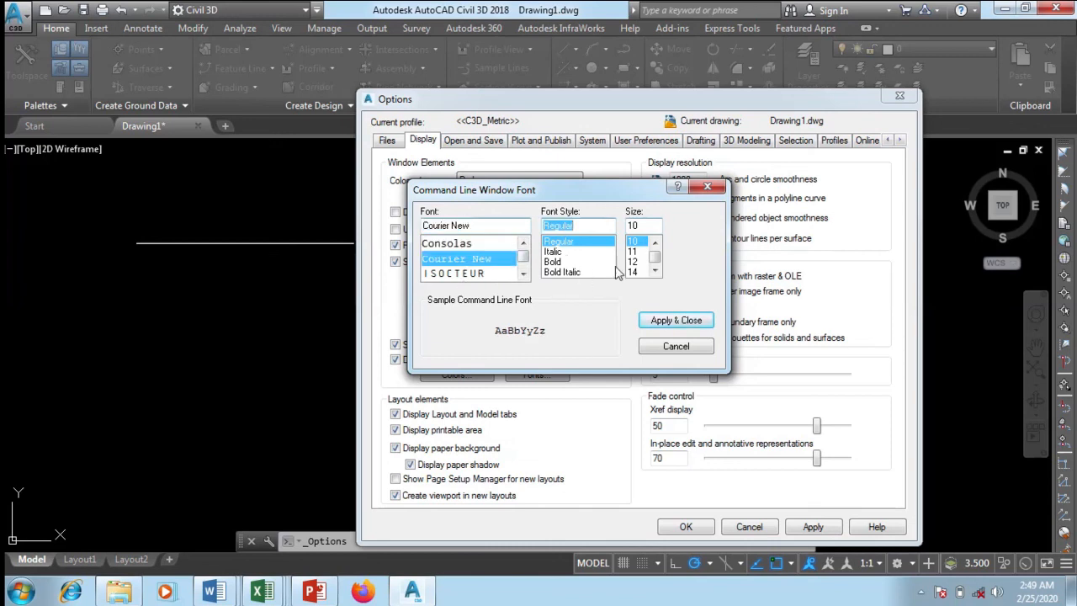
click(570, 273)
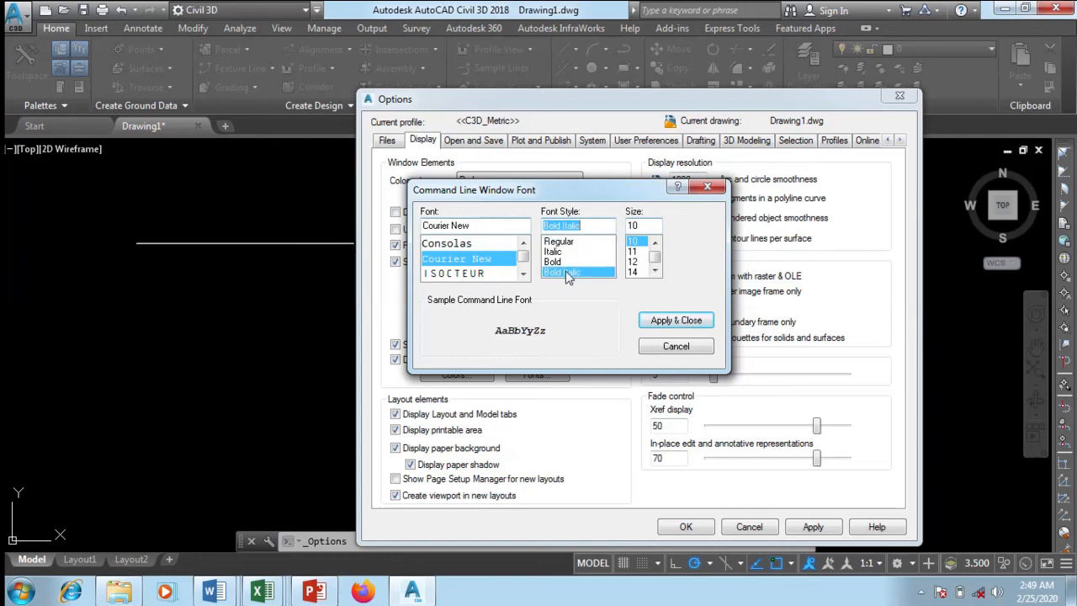
click(634, 261)
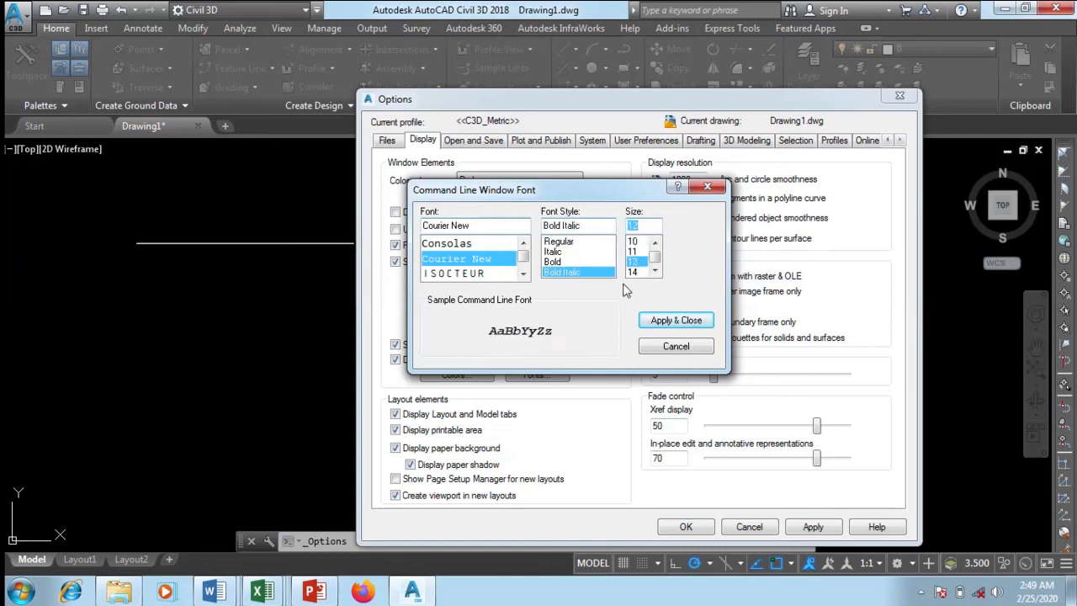
click(562, 263)
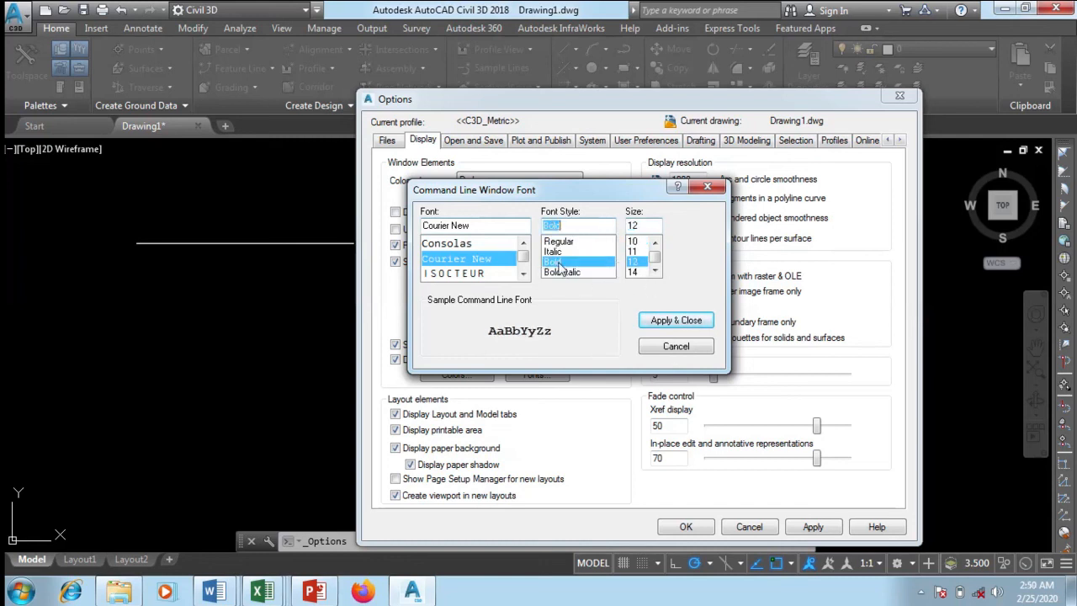
click(675, 321)
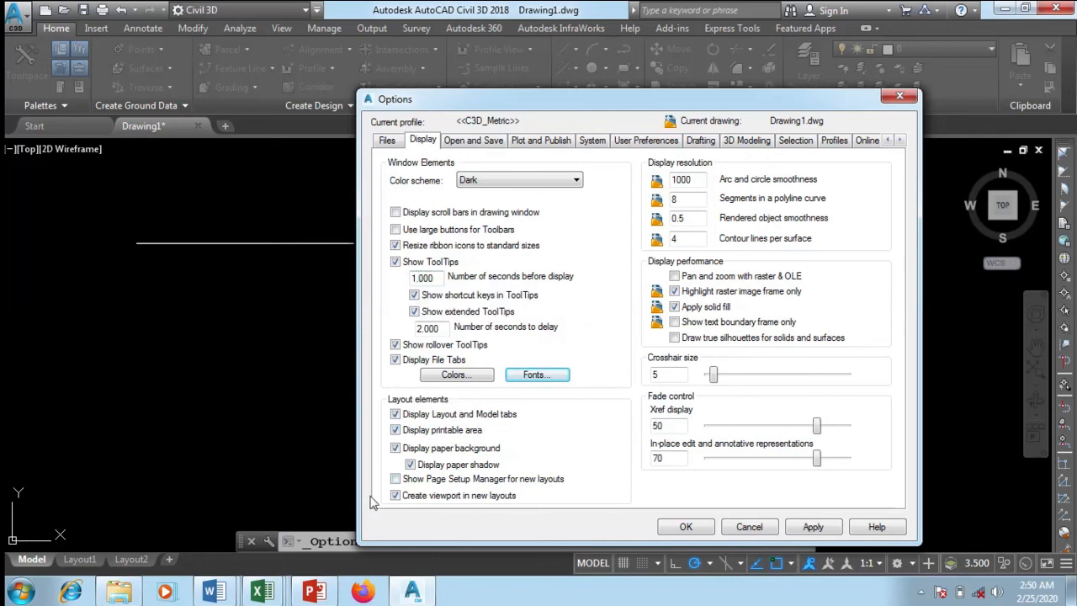
Set the crosshair size to 100, apply it and close the program options
click(395, 430)
drag(713, 380, 847, 377)
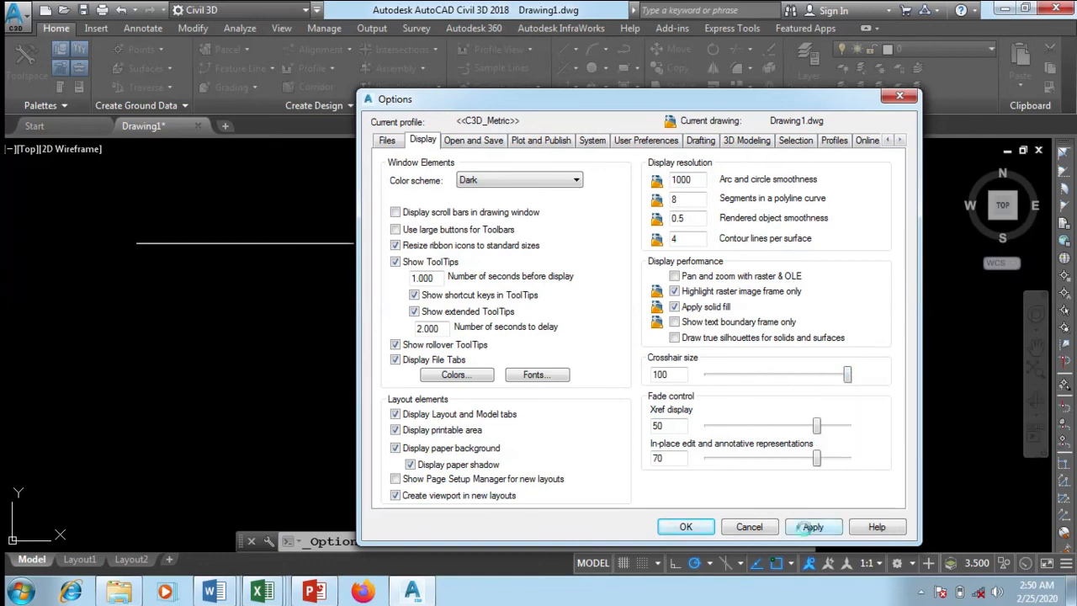
click(809, 528)
click(686, 526)
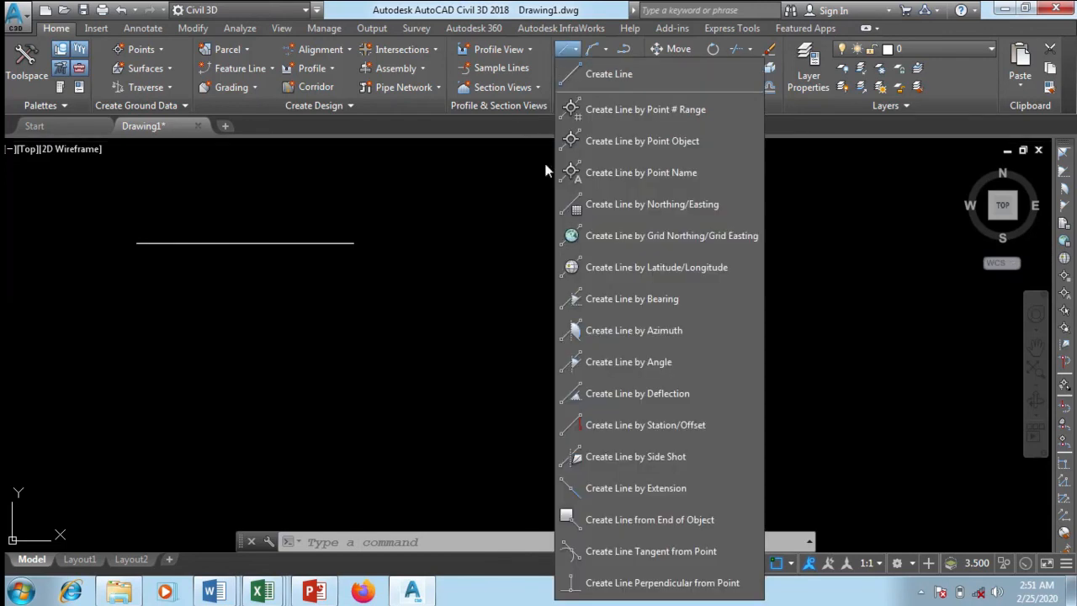
Draw a second horizontal line level with the existing one, to its right with a gap between them, using the Line command
click(604, 80)
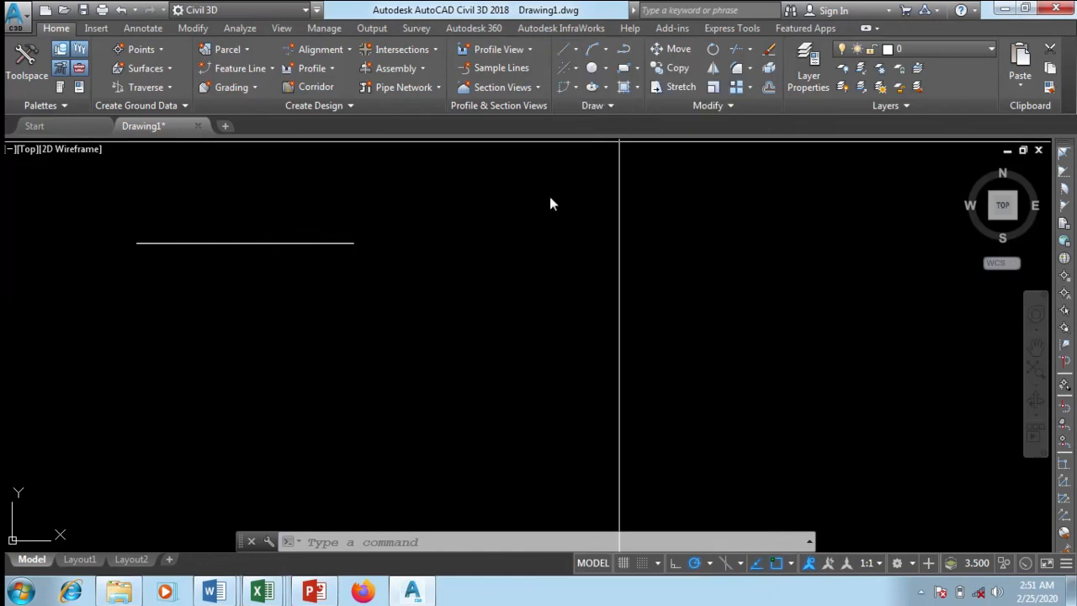
click(480, 243)
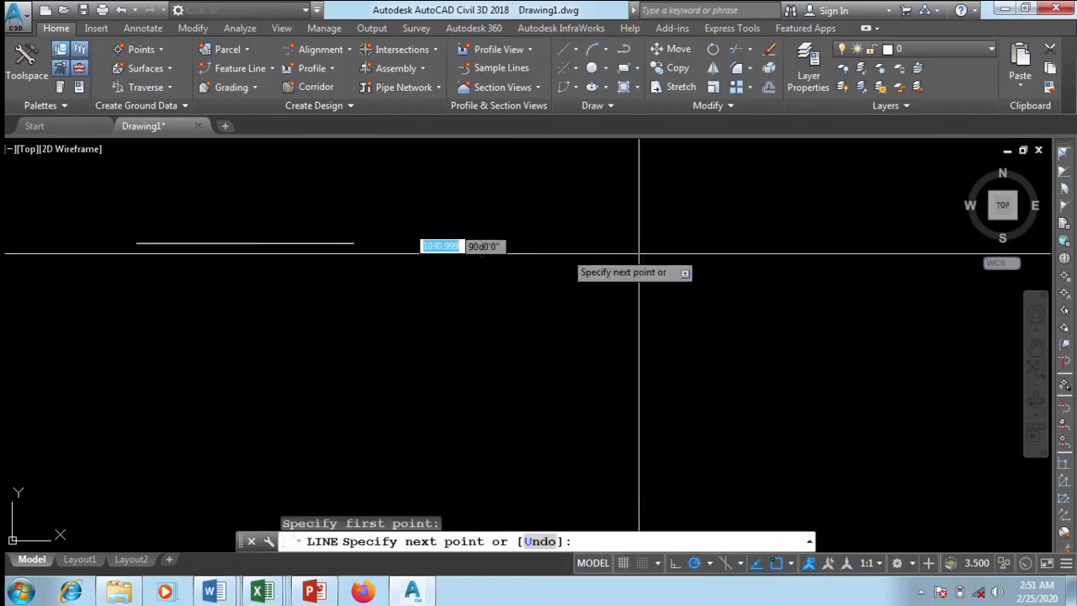
click(742, 243)
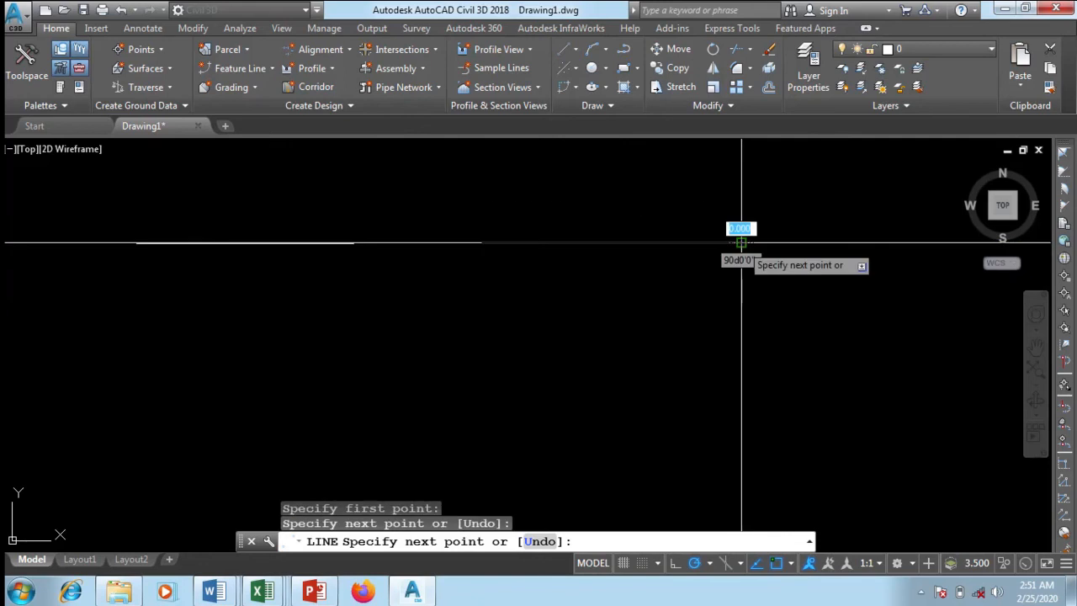
right_click(741, 242)
click(791, 271)
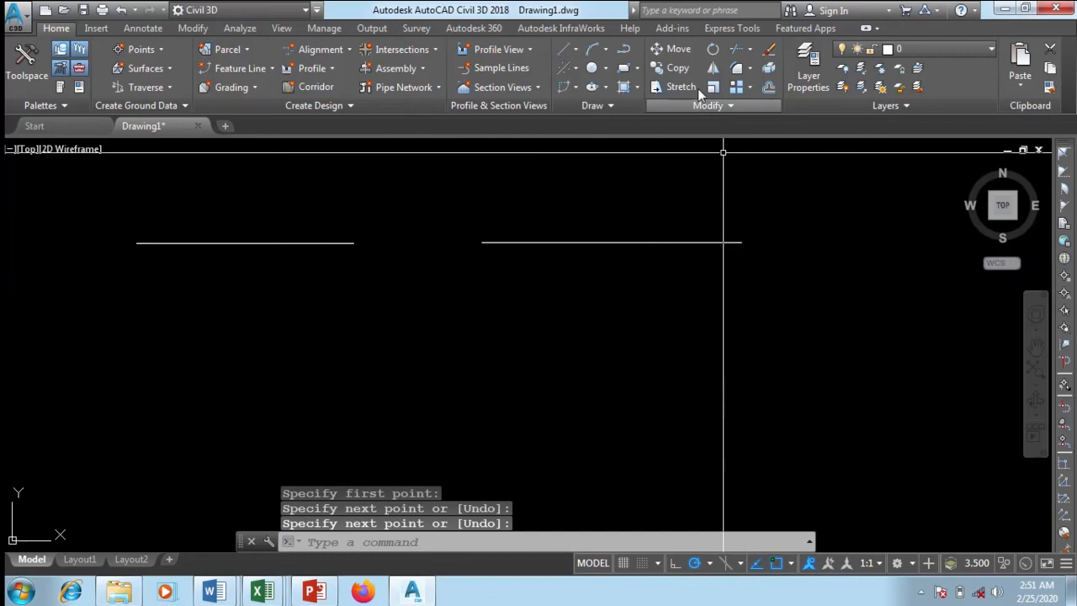
Draw a small rectangle below the gap between the two lines, starting from the left end of the right-hand line
click(637, 69)
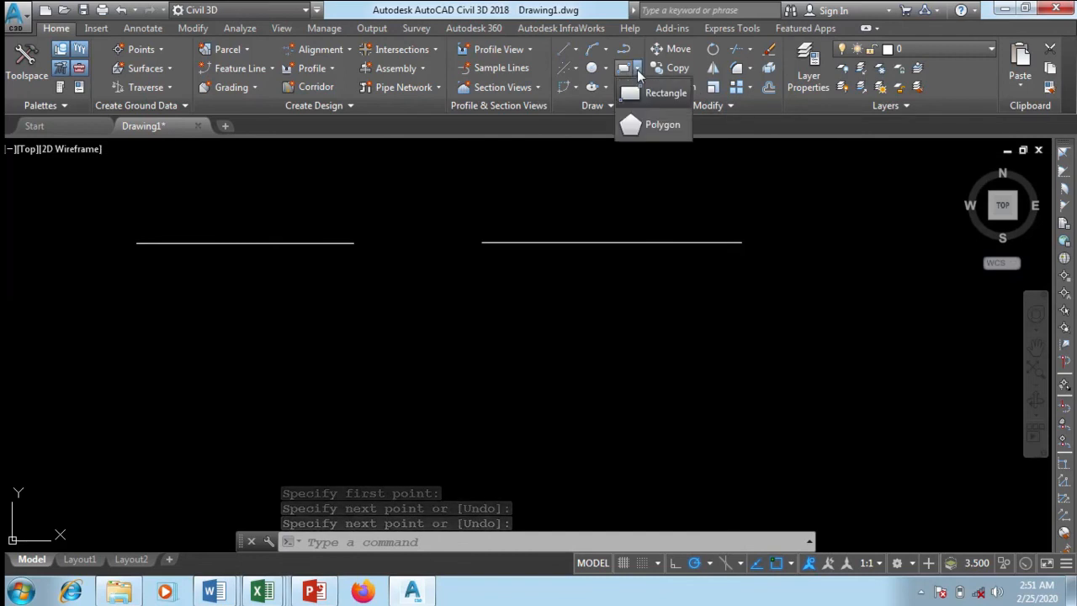
click(639, 95)
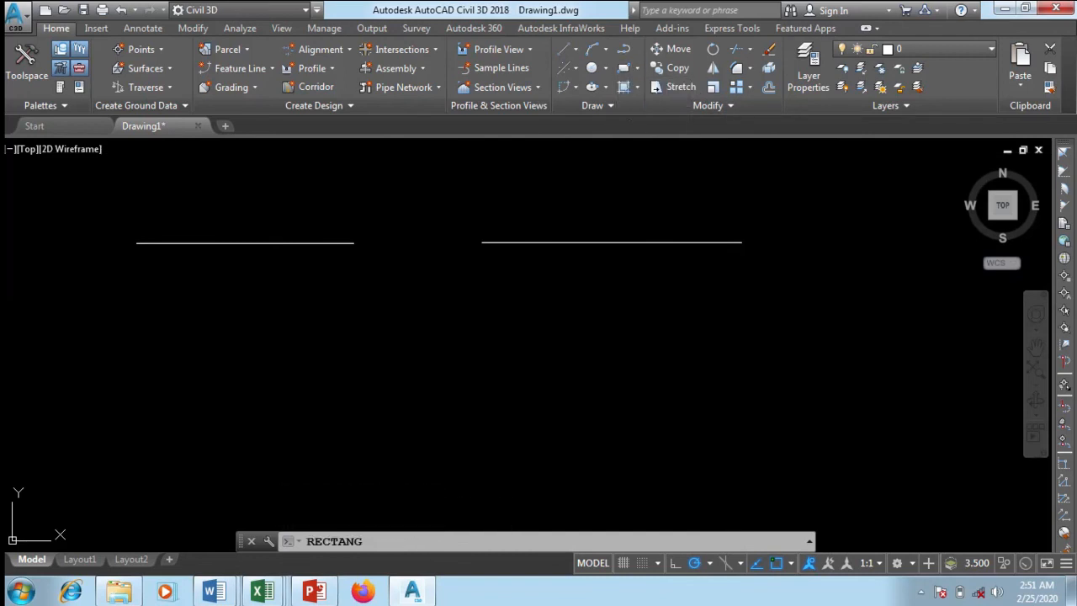
click(481, 243)
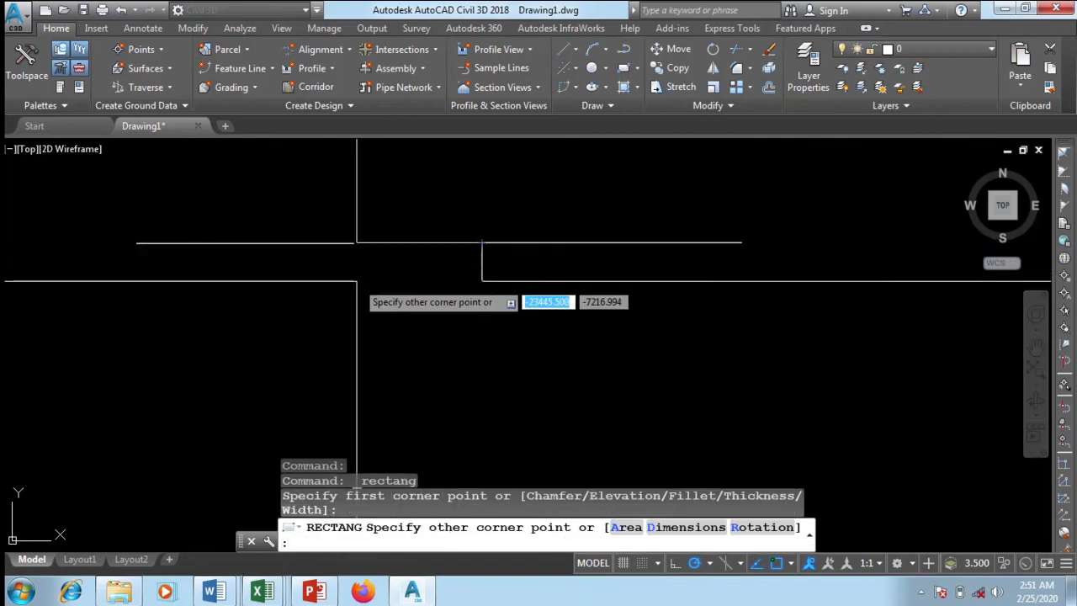
click(357, 281)
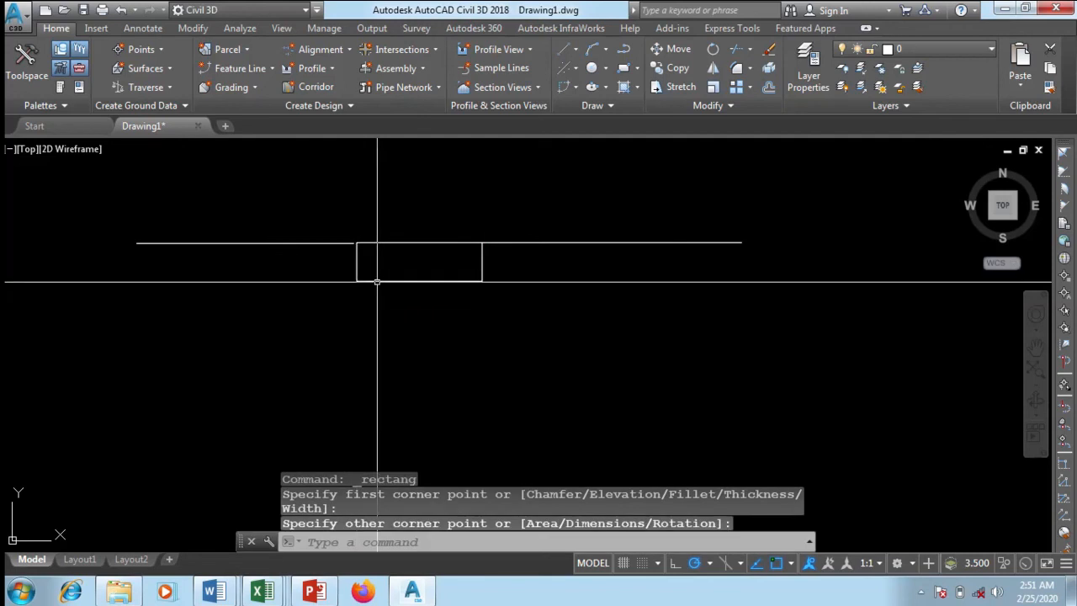
click(345, 241)
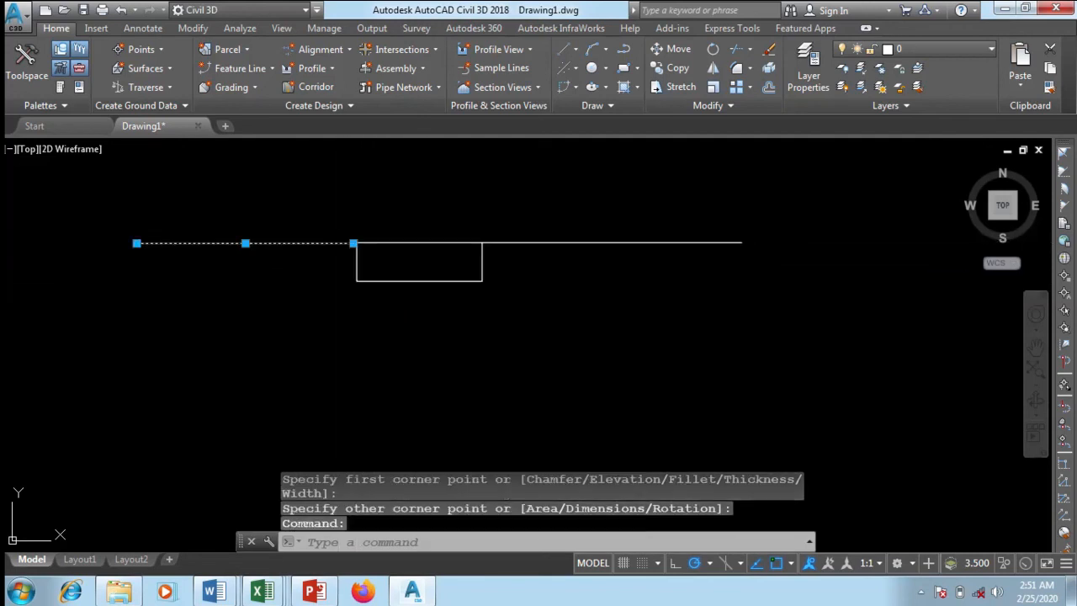
click(404, 232)
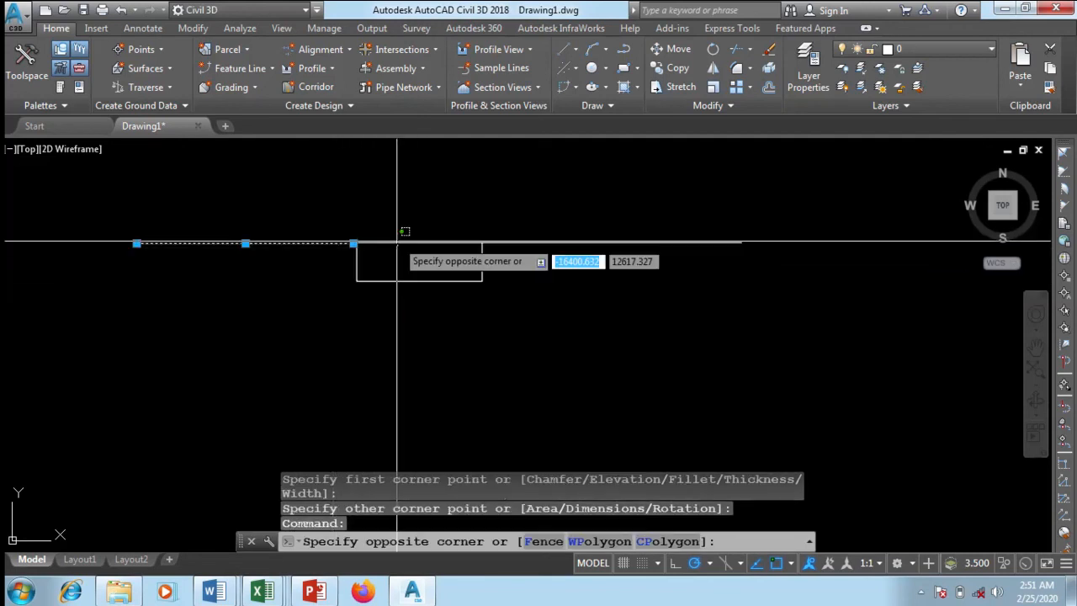
click(396, 243)
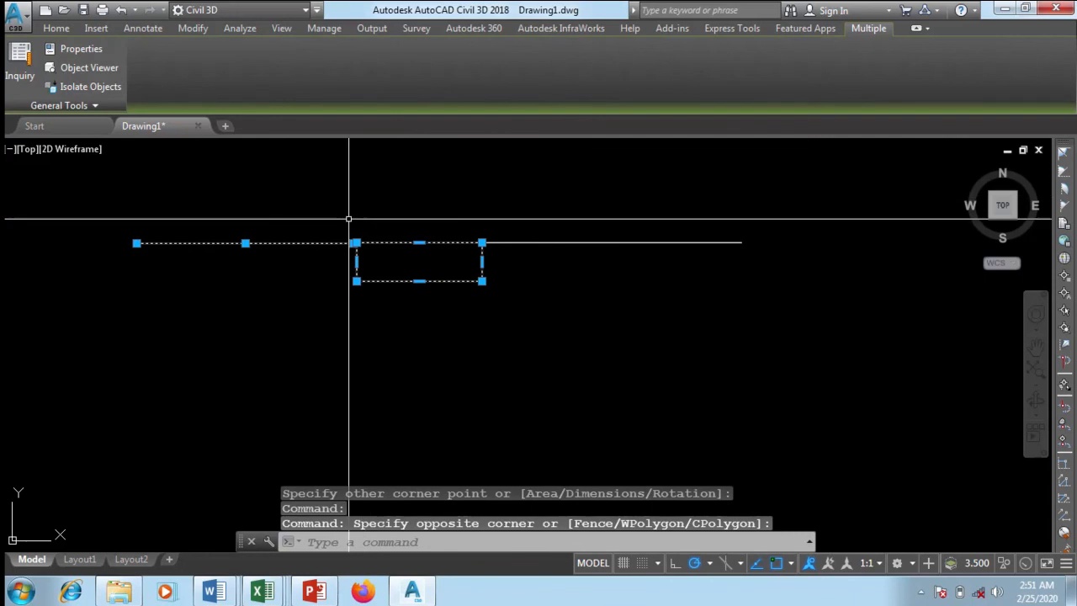
mouse_move(355, 244)
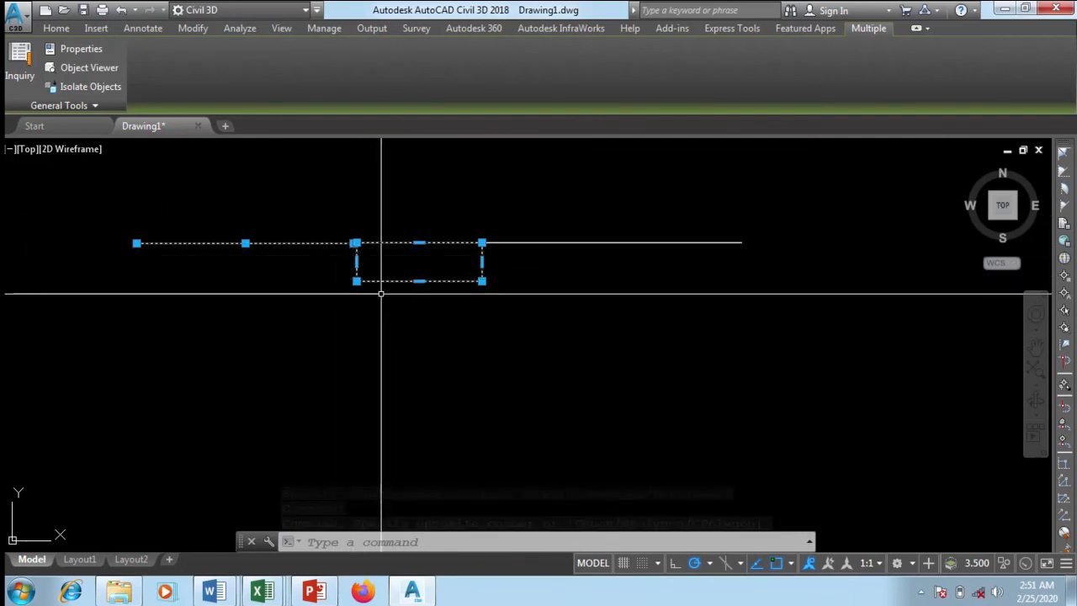
click(220, 230)
key(Escape)
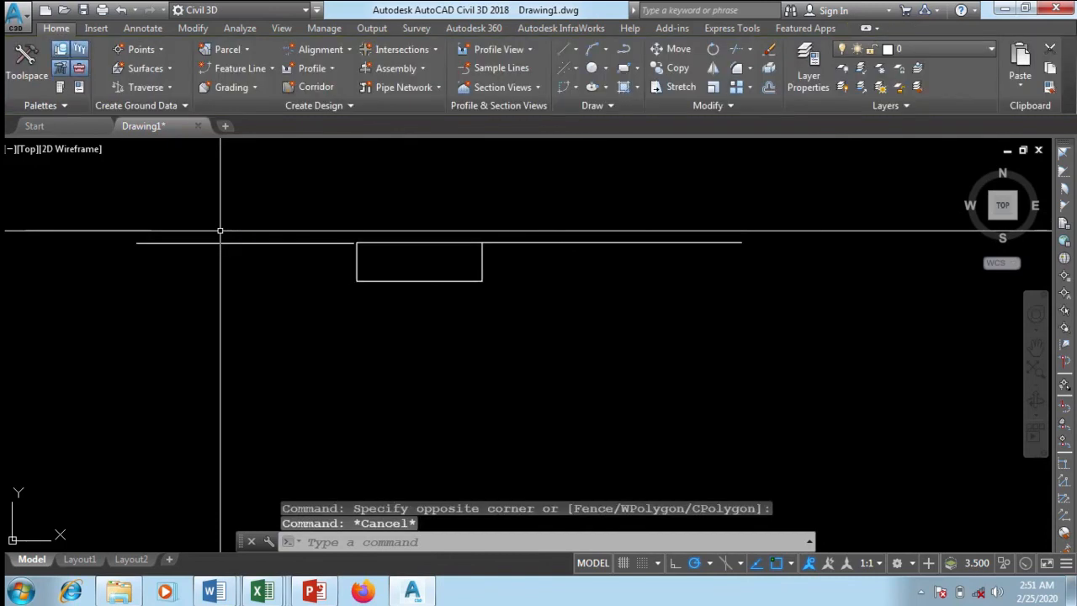
Reopen the program options, set the crosshair size to 27 and apply it to the drawing window
right_click(302, 257)
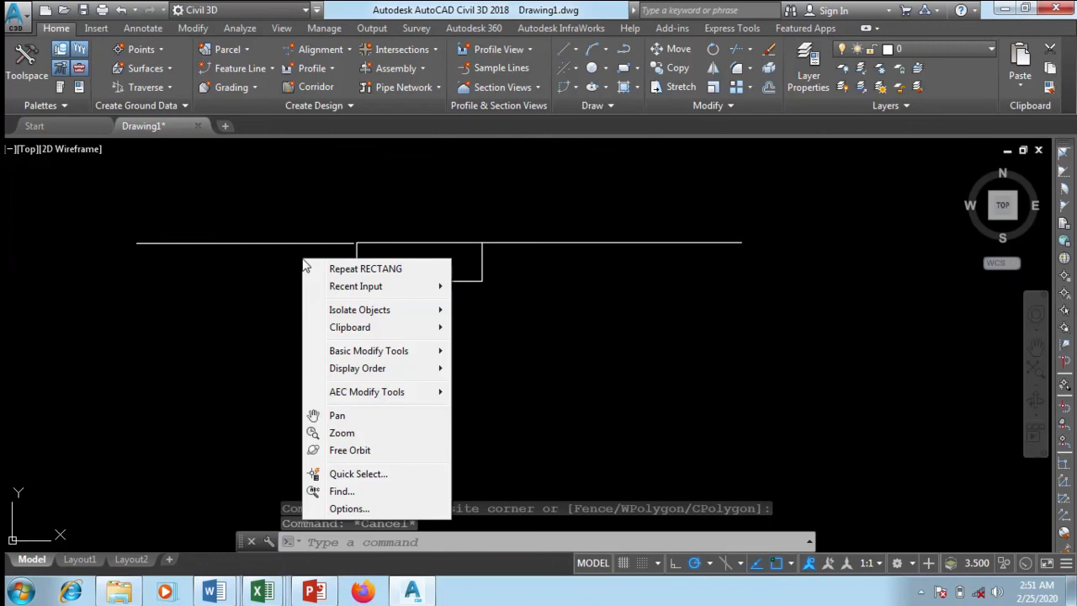
click(238, 317)
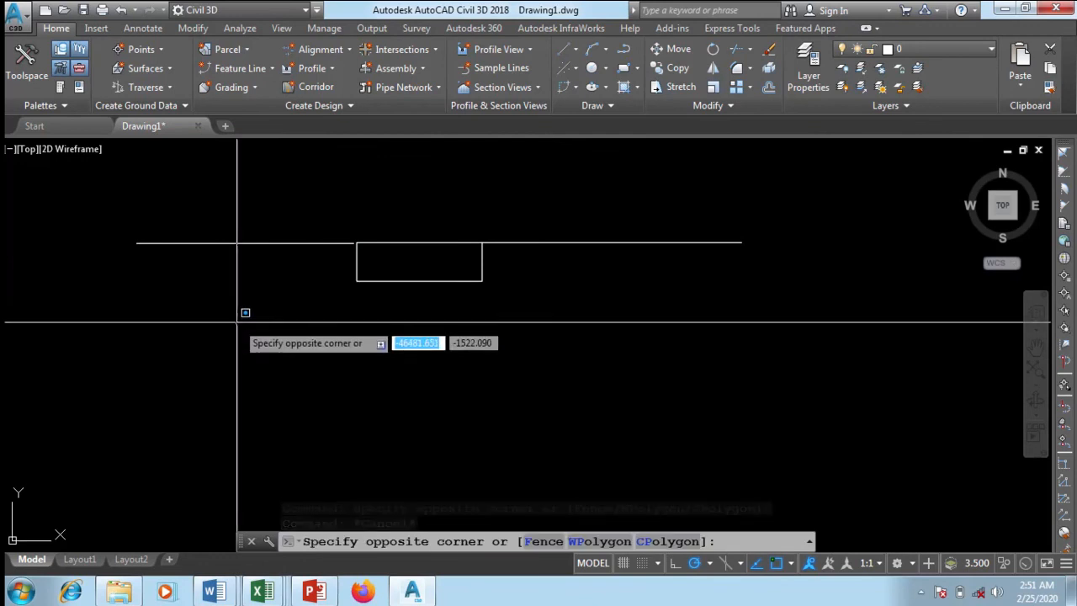
right_click(238, 315)
click(301, 306)
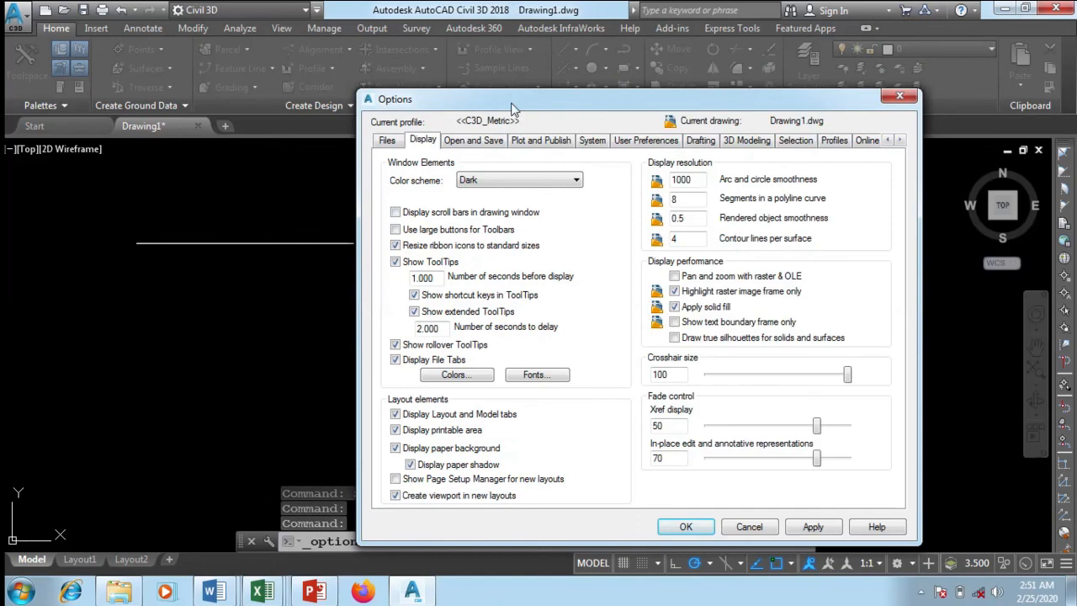
drag(512, 107, 423, 84)
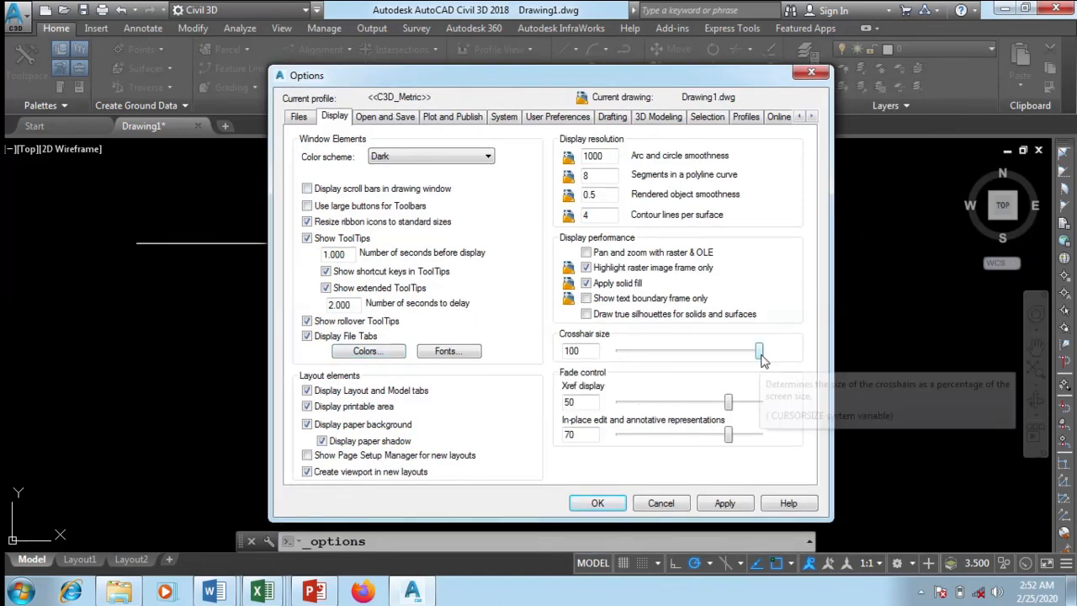
drag(760, 353, 661, 358)
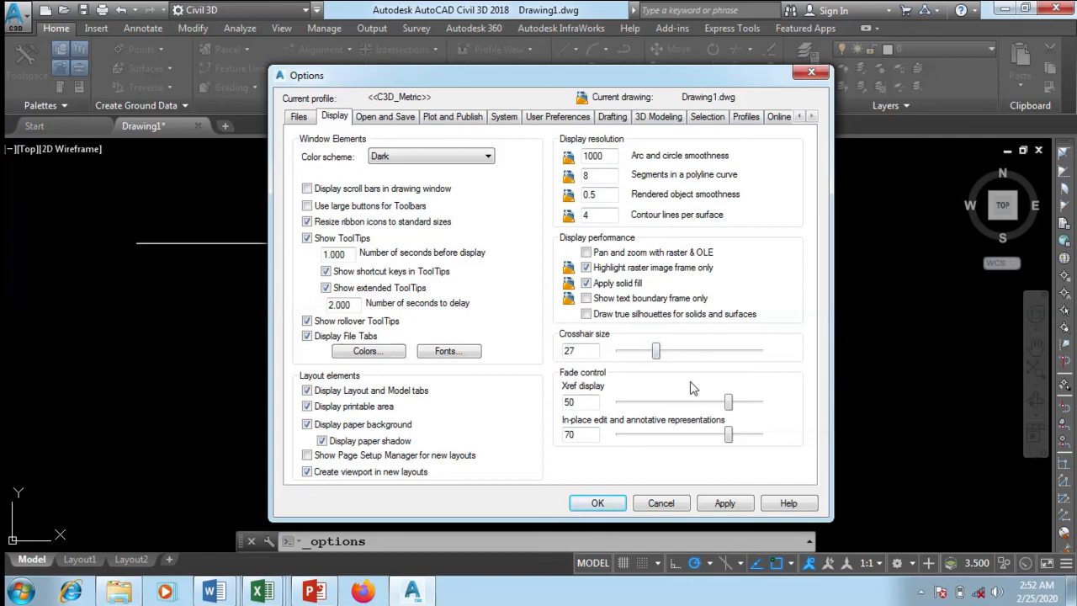
click(724, 504)
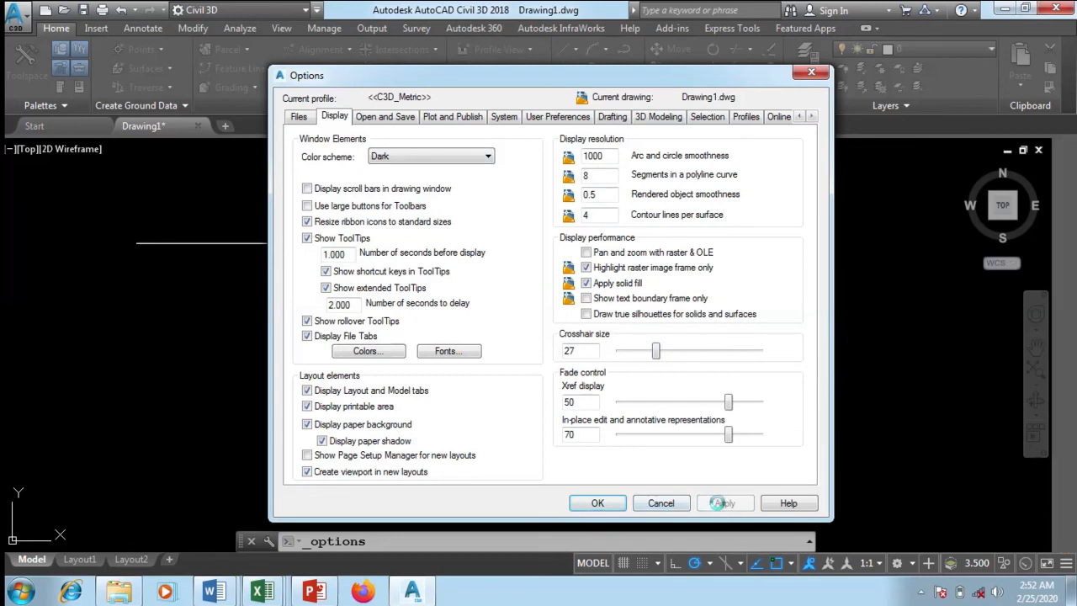
click(597, 504)
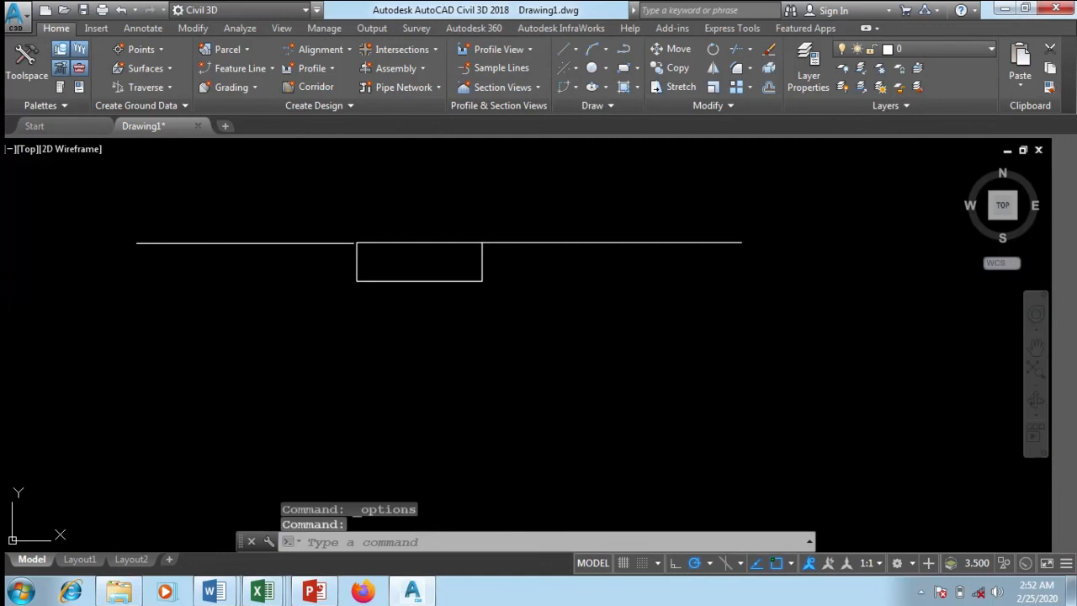